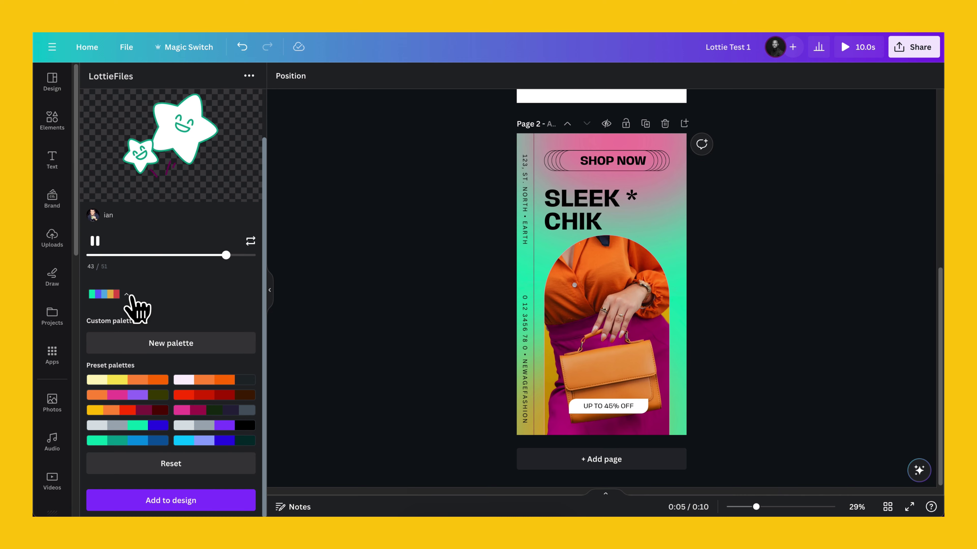
- Apply the preset palette starting with white and orange to the stars animation and place it on page 2 beside the headline
left_click(204, 380)
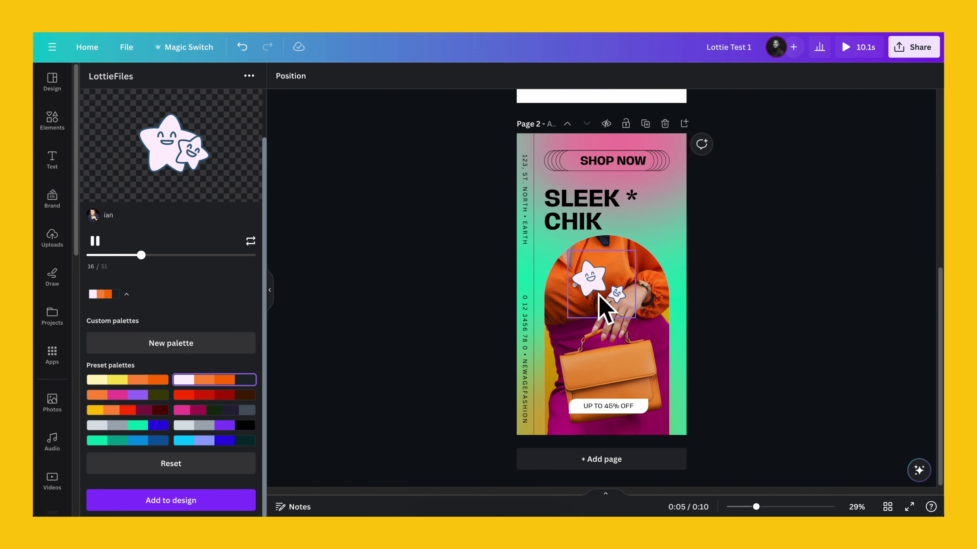
left_click(606, 298)
left_click_drag(606, 297, 660, 223)
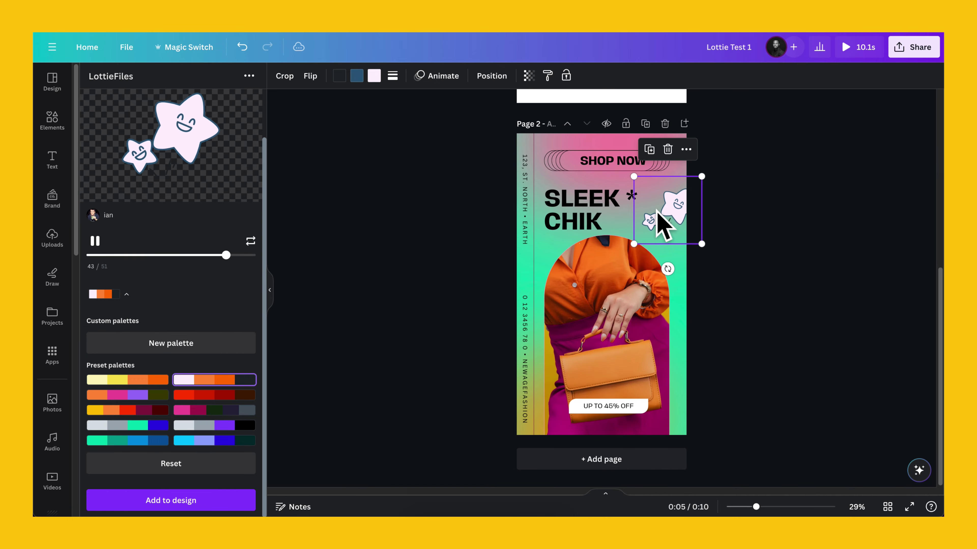
- Shrink the stars animation and position it below the headline's asterisk, at the top edge of the arched photo
scroll(676, 225, "up", 5)
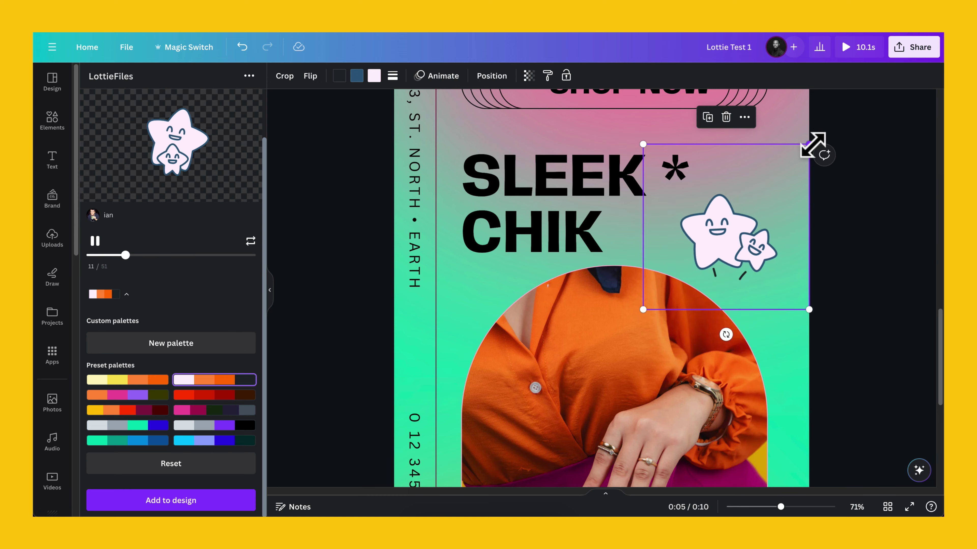
left_click_drag(812, 145, 790, 189)
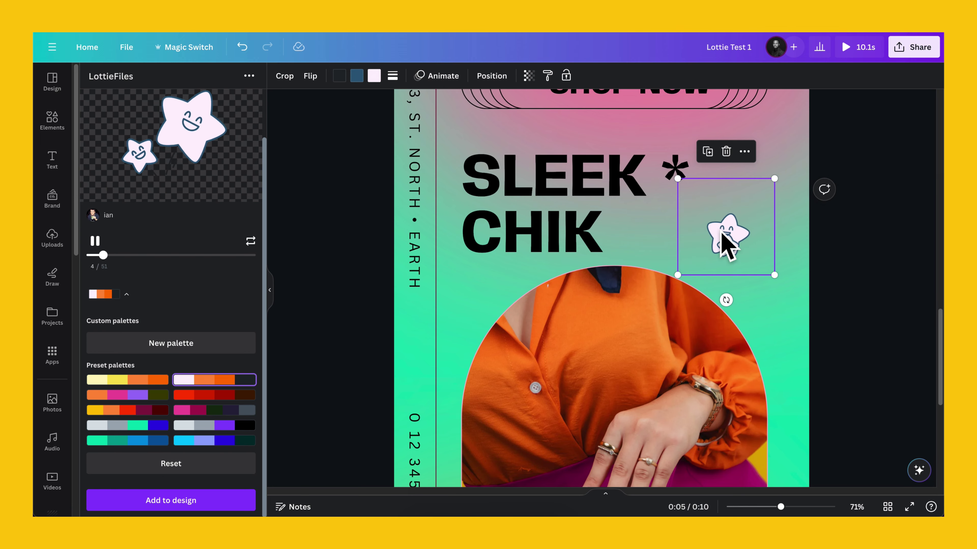
left_click(676, 189)
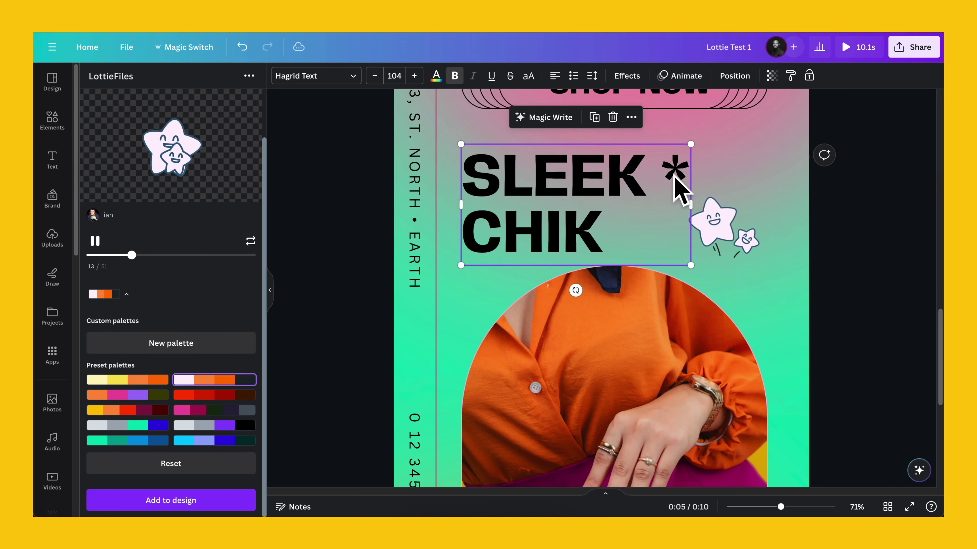
left_click(737, 236)
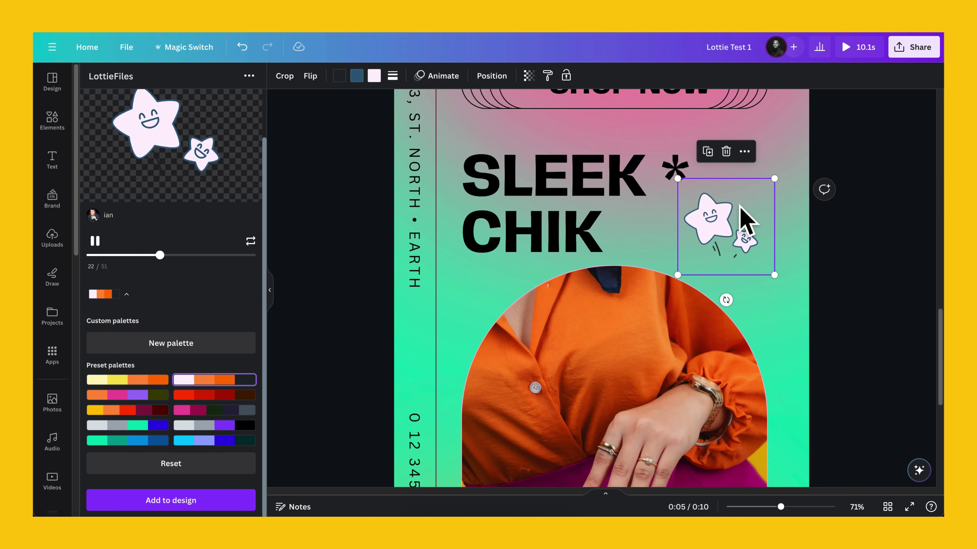
left_click_drag(741, 227, 706, 233)
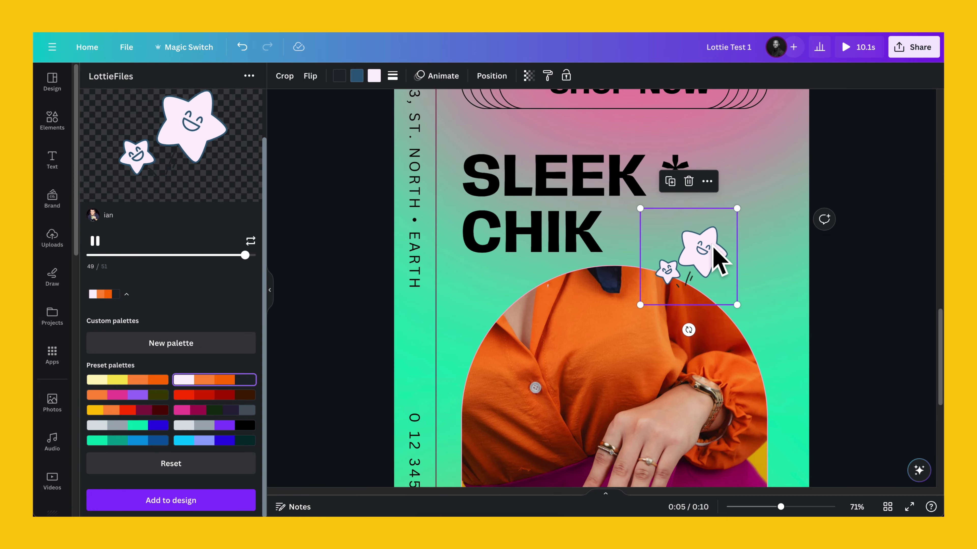
- Examine the stars animation's edges up close and shift it slightly down and left over the arch
scroll(709, 255, "up", 10)
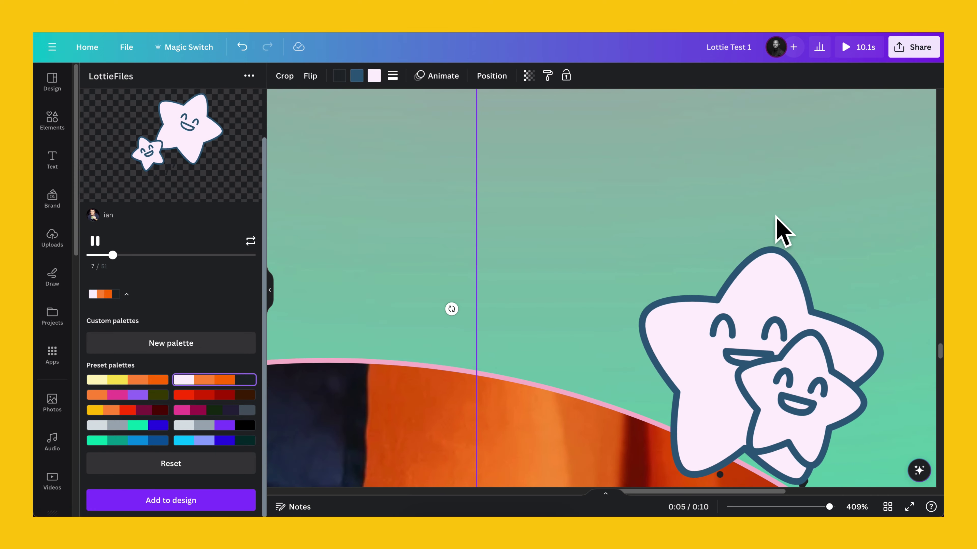
left_click_drag(719, 236, 616, 268)
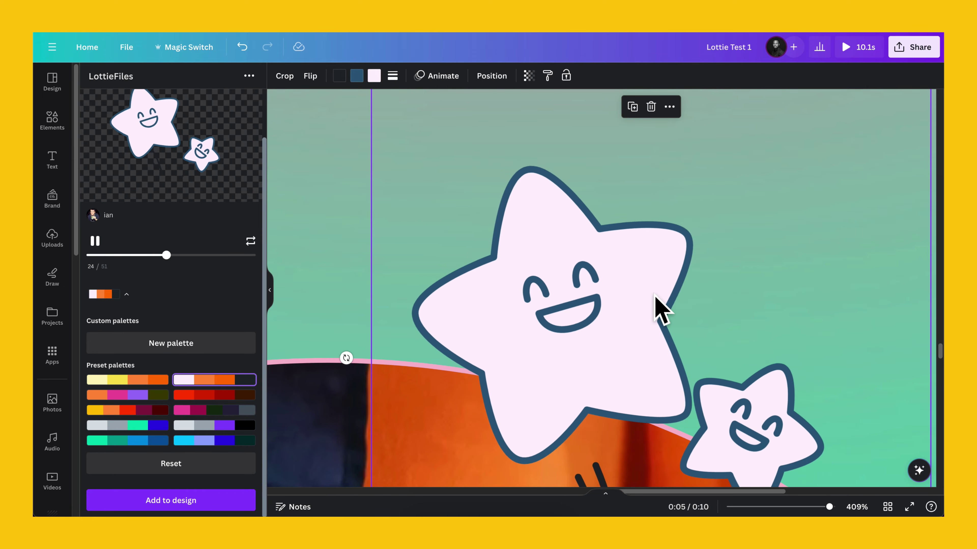
scroll(654, 305, "down", 8)
scroll(651, 273, "down", 3)
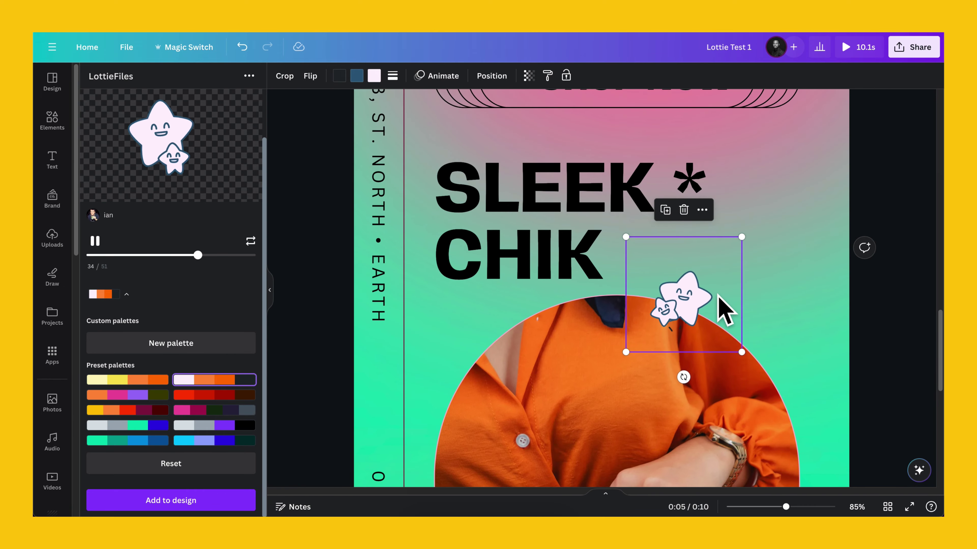
- Enlarge the stars animation to about 2,930 px wide and shift it downward so it extends well beyond page 2
scroll(724, 310, "down", 2)
left_click_drag(740, 310, 781, 448)
scroll(611, 327, "down", 4)
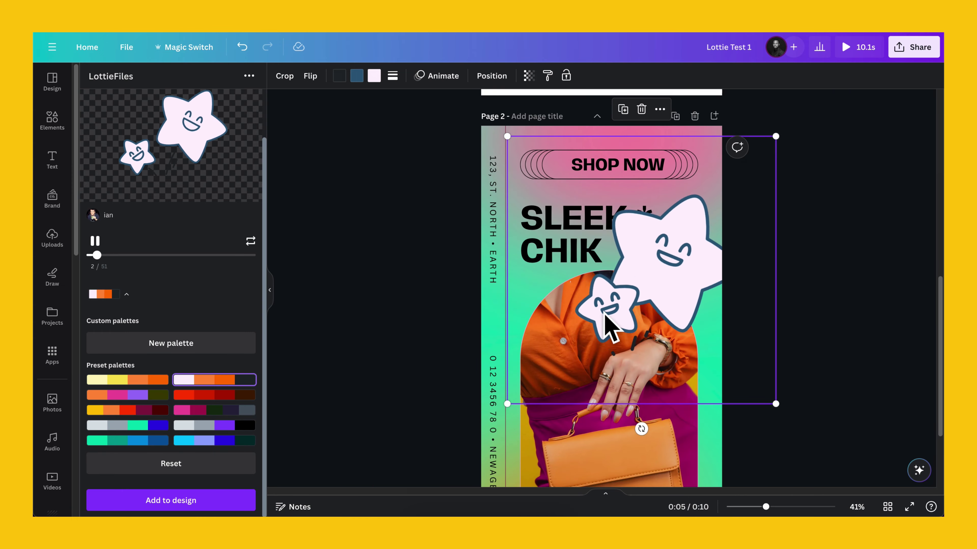
left_click_drag(507, 404, 307, 500)
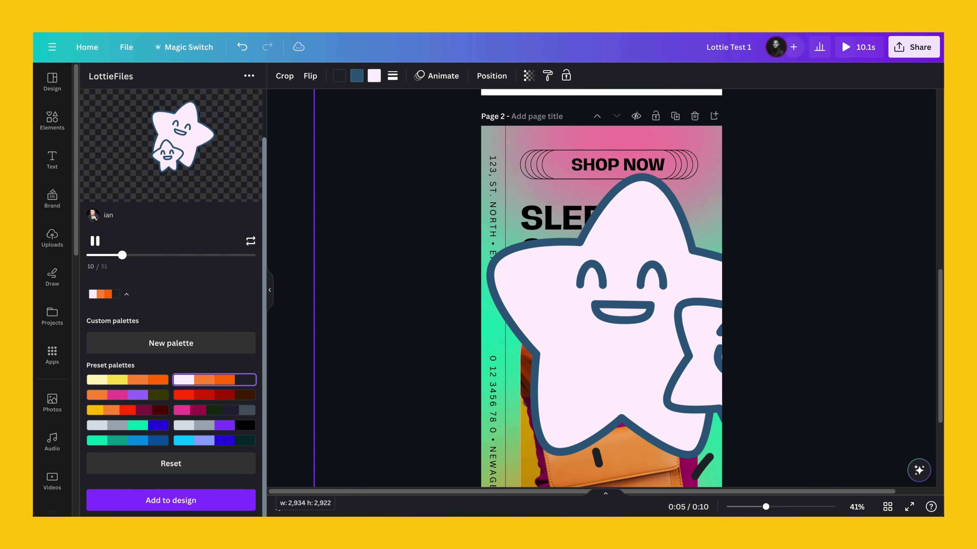
scroll(708, 231, "down", 3)
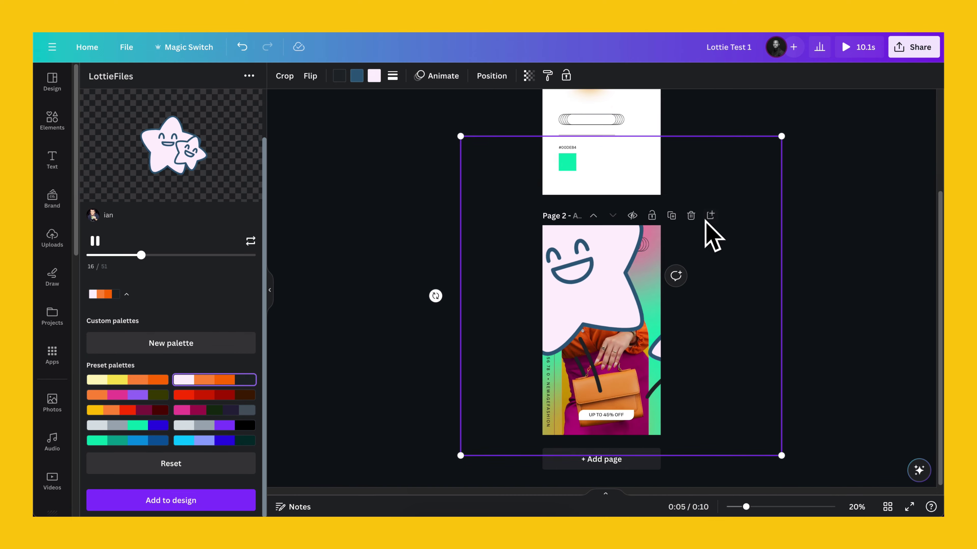
scroll(712, 234, "down", 1)
left_click_drag(693, 283, 704, 314)
- Inspect the enlarged stars' edges, scale the animation down to about the page's width and place it beside the headline
scroll(650, 310, "up", 10)
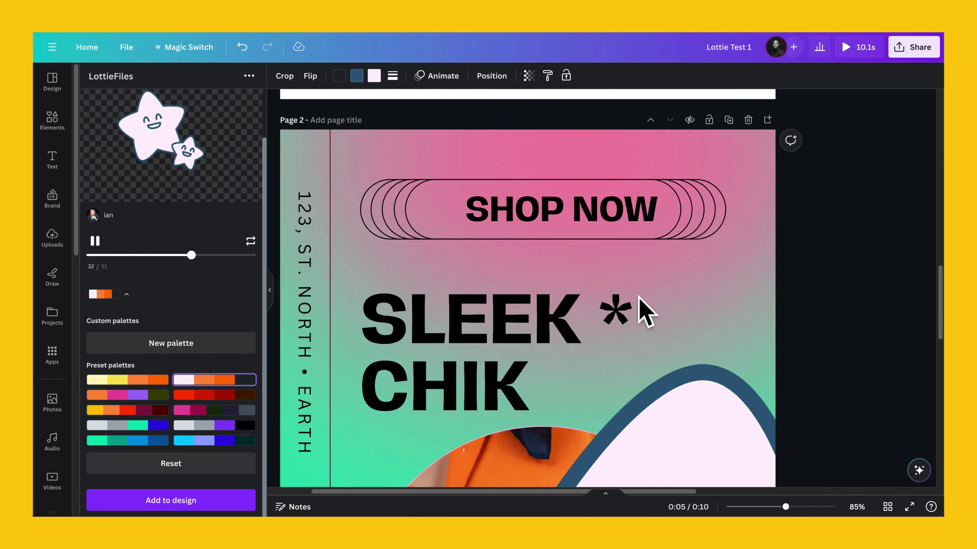
scroll(638, 296, "up", 5)
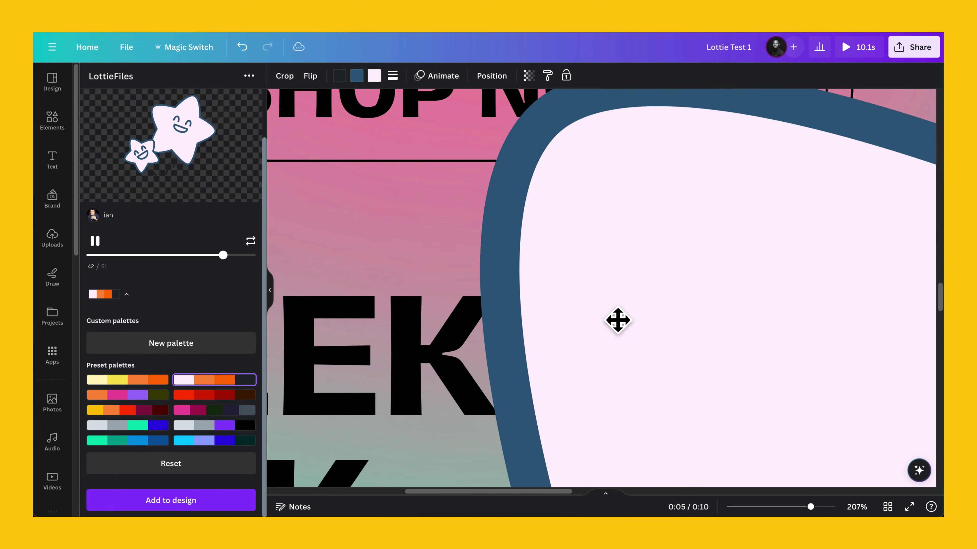
scroll(619, 327, "down", 10)
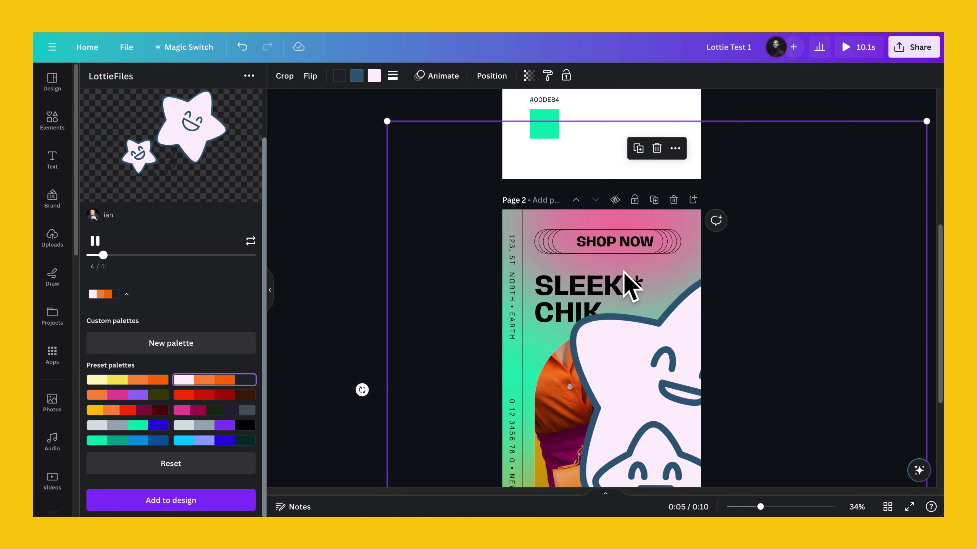
scroll(645, 261, "down", 3)
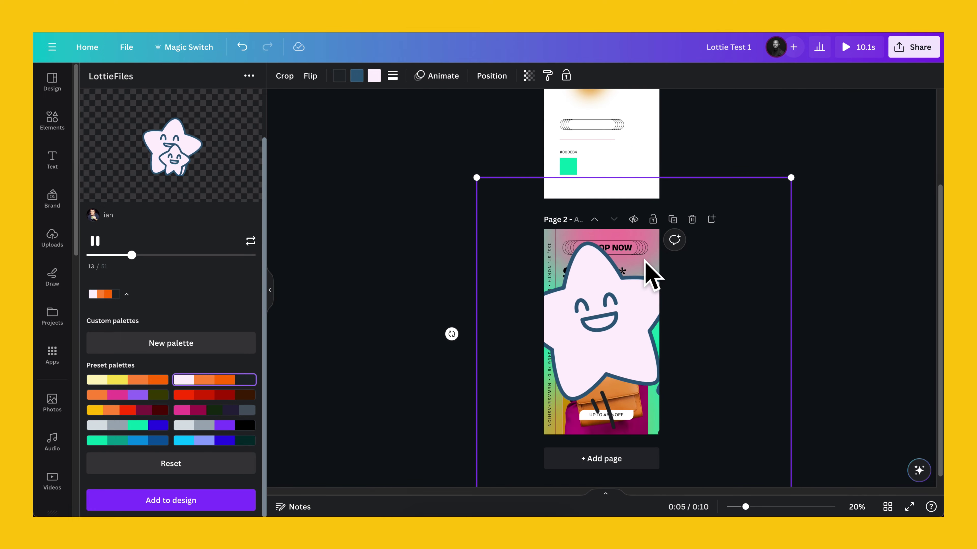
scroll(649, 268, "down", 2)
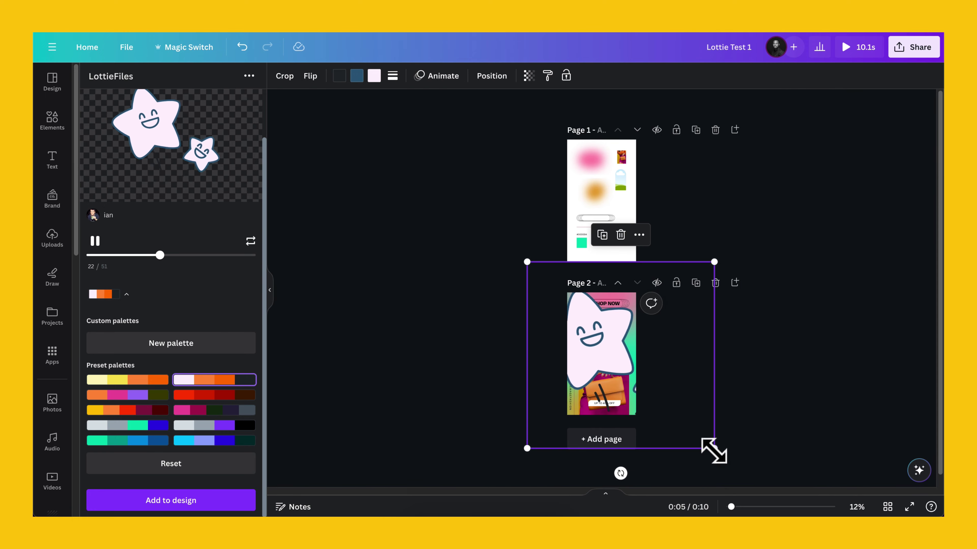
left_click_drag(714, 450, 656, 388)
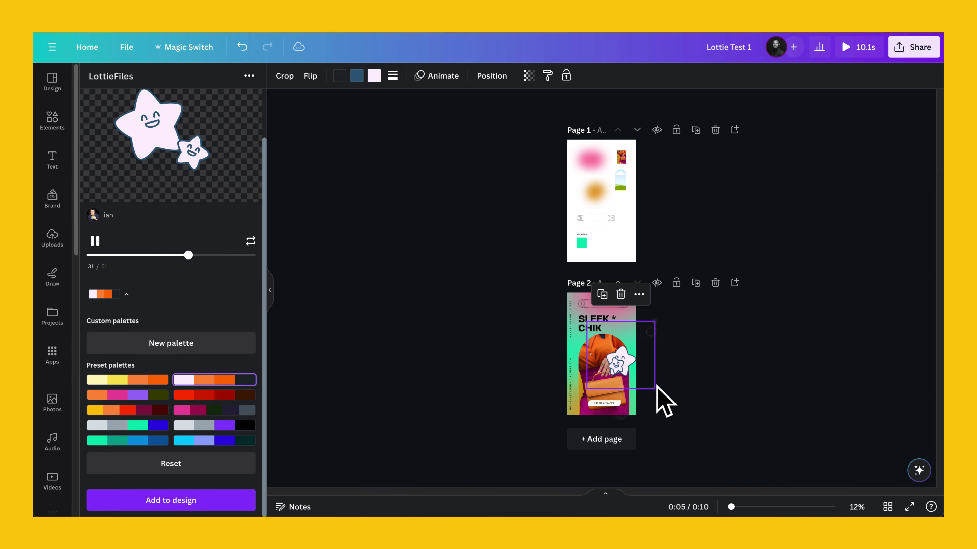
scroll(656, 387, "up", 3)
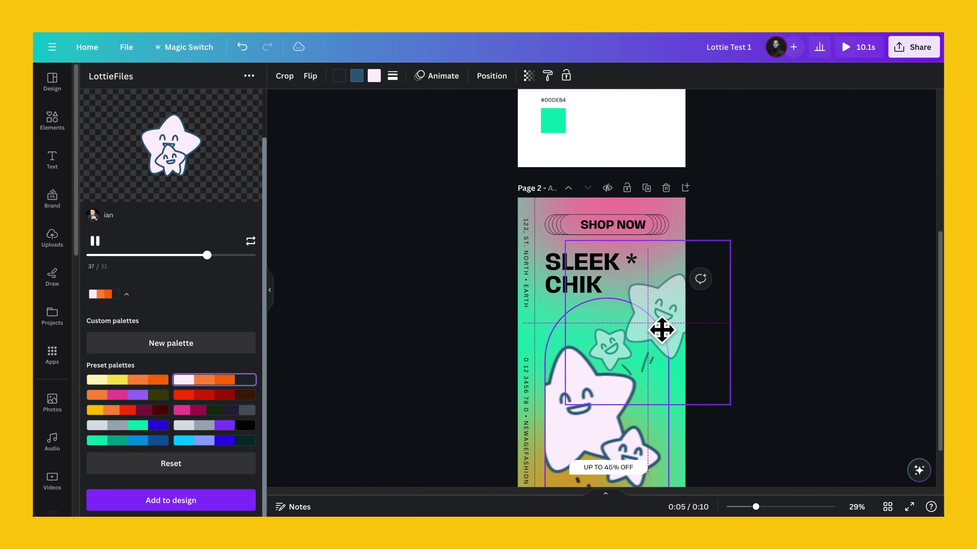
left_click_drag(661, 330, 659, 297)
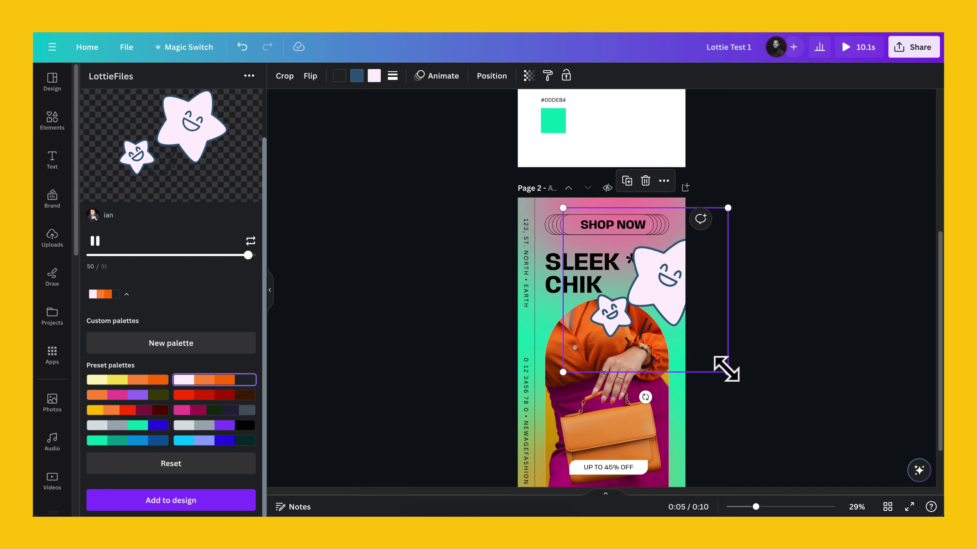
- Scale the stars animation to about a third of the page's width and tilt it clockwise above the arch's right shoulder
scroll(704, 356, "up", 5)
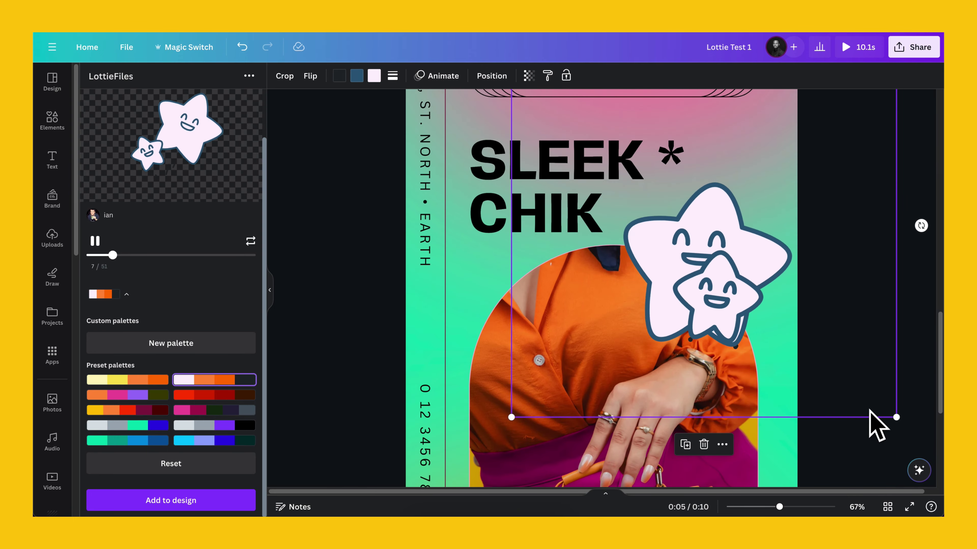
left_click_drag(896, 417, 769, 291)
left_click_drag(704, 316, 655, 294)
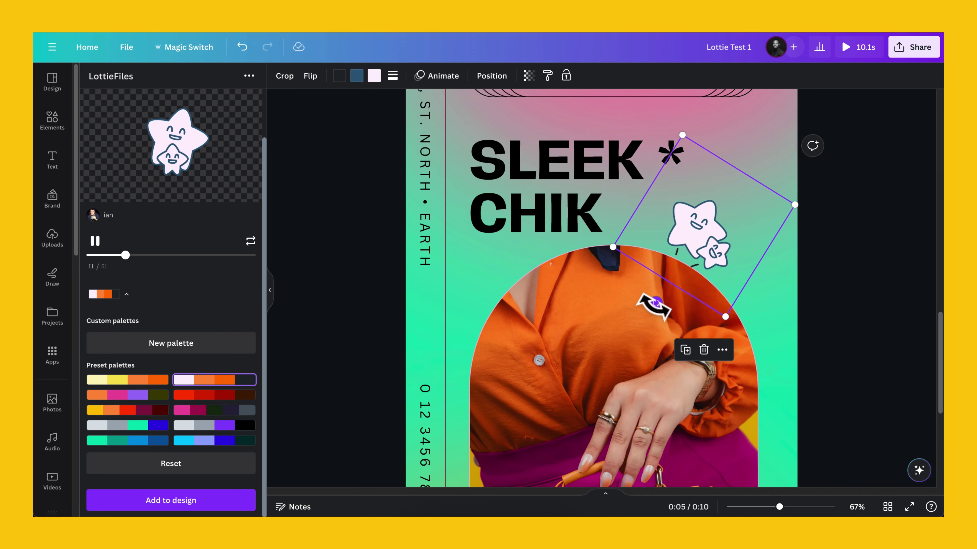
left_click_drag(750, 267, 756, 254)
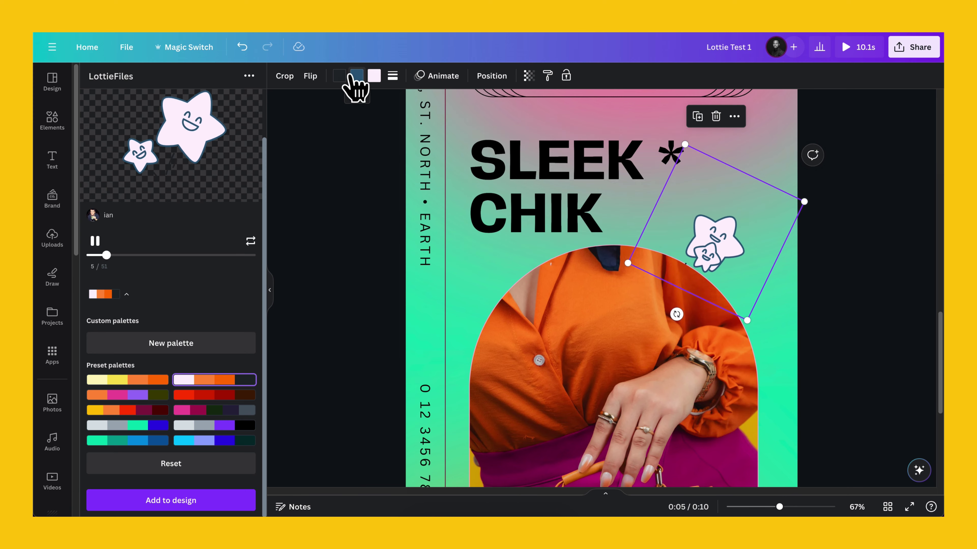
- Recolour the stars' fill to the document's mint green and their outlines to its pale pink
left_click(339, 76)
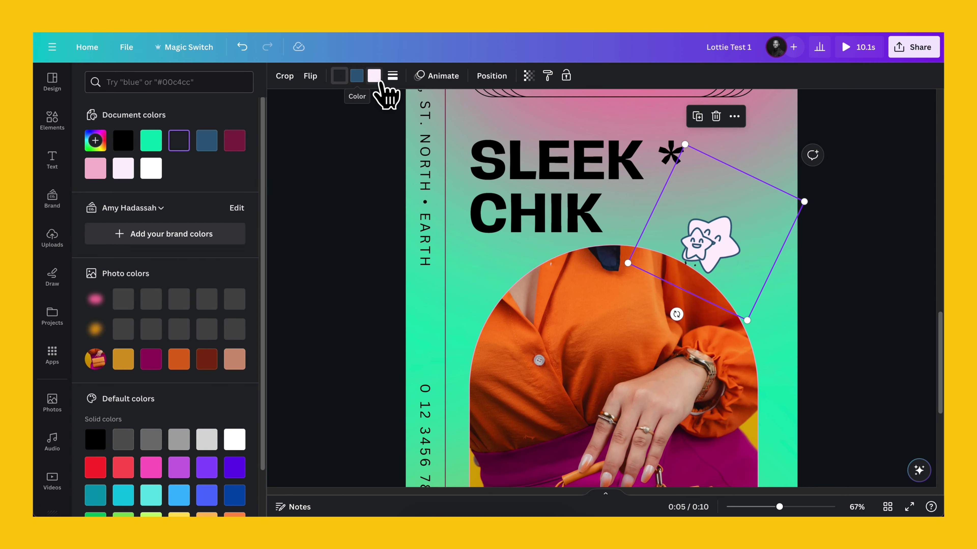
left_click(374, 76)
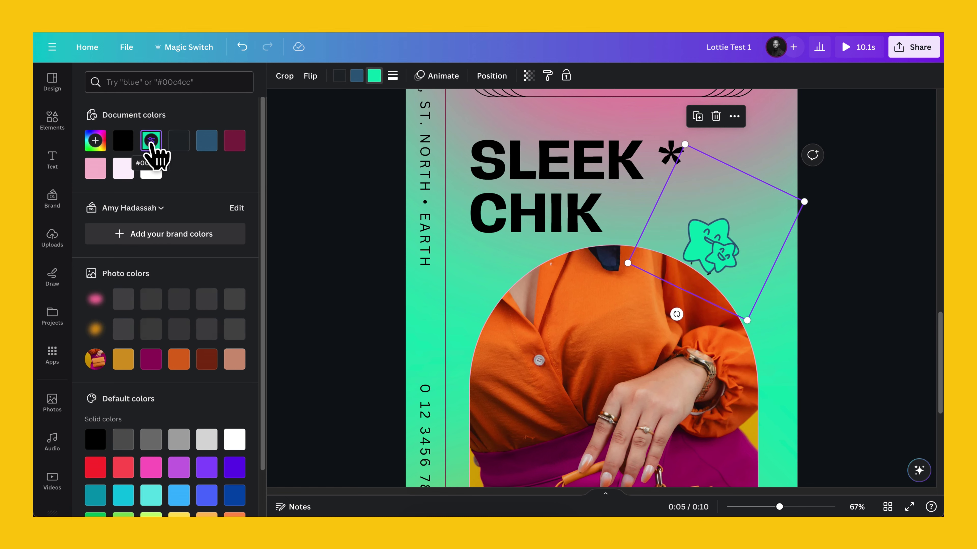
left_click(358, 79)
left_click(124, 168)
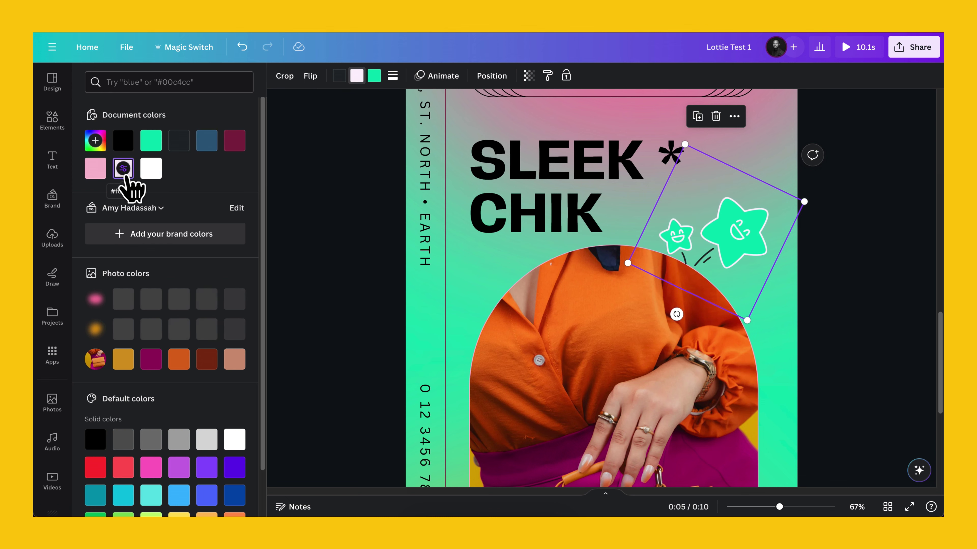
- Try white, gold and plum on the stars' motion lines and settle on the document's pale pink
left_click(340, 76)
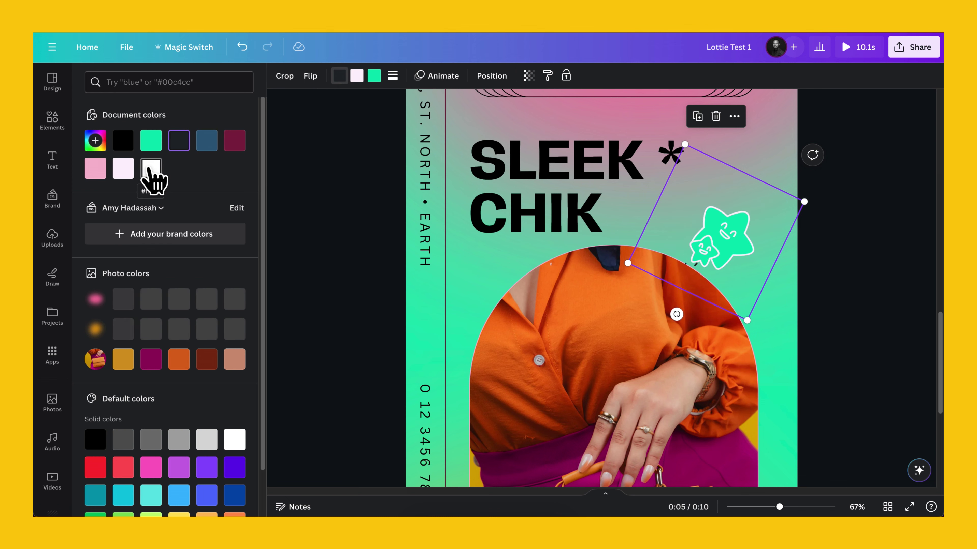
left_click(151, 169)
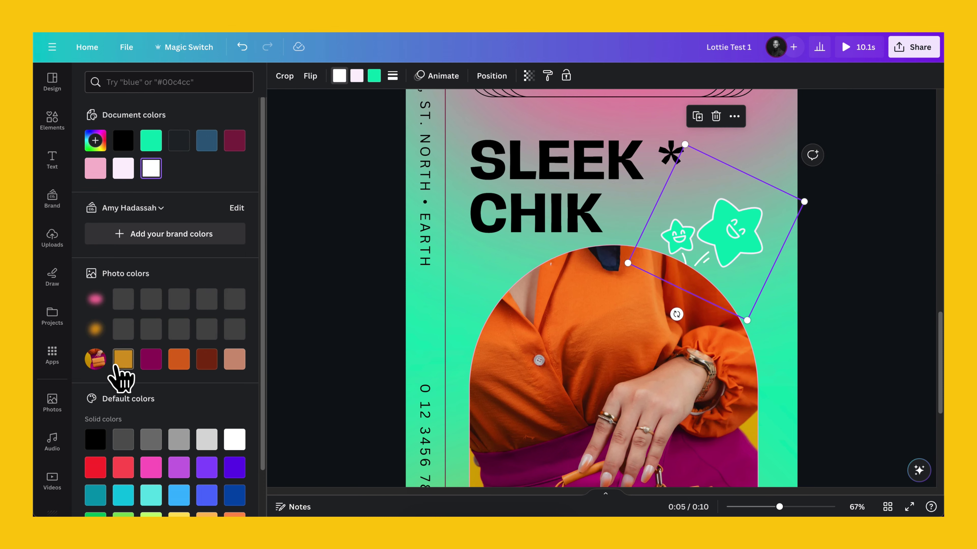
left_click(124, 362)
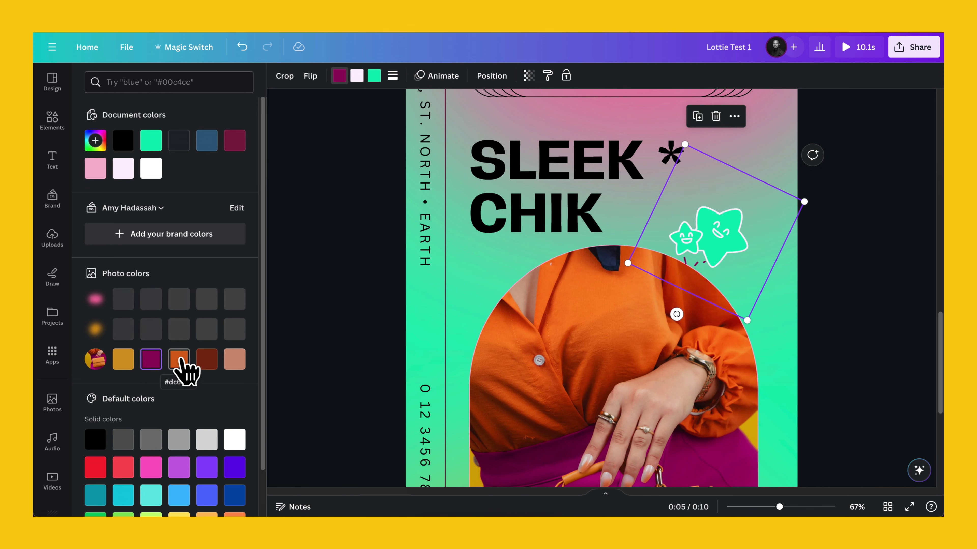
left_click(123, 169)
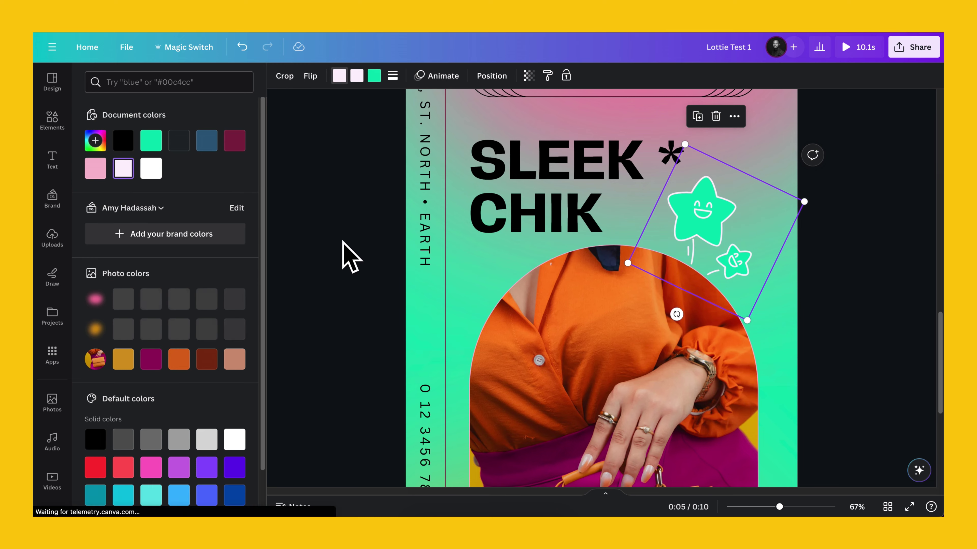
- Deselect the stars animation and check its new colours and placement on page 2, both up close and full page
left_click(824, 267)
scroll(787, 295, "down", 3)
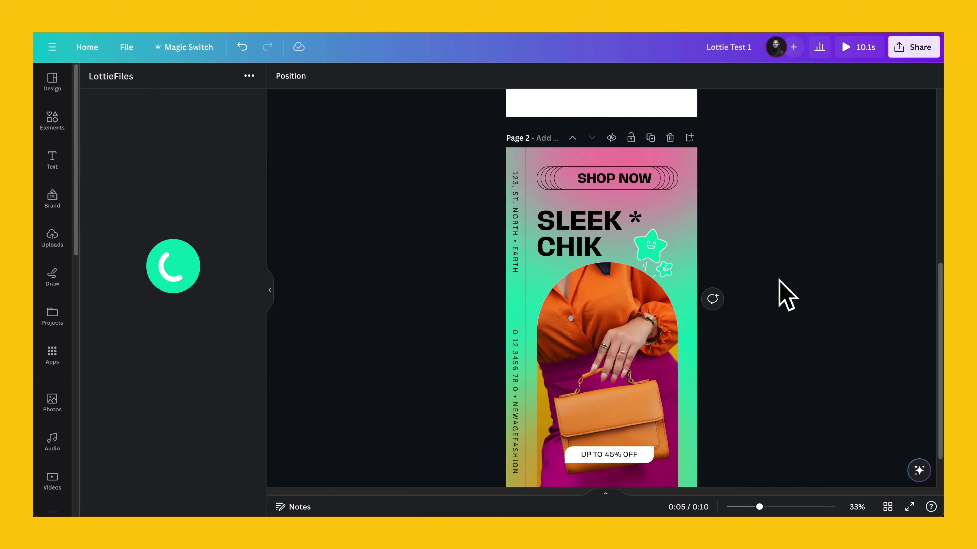
scroll(787, 294, "down", 1)
left_click(654, 276)
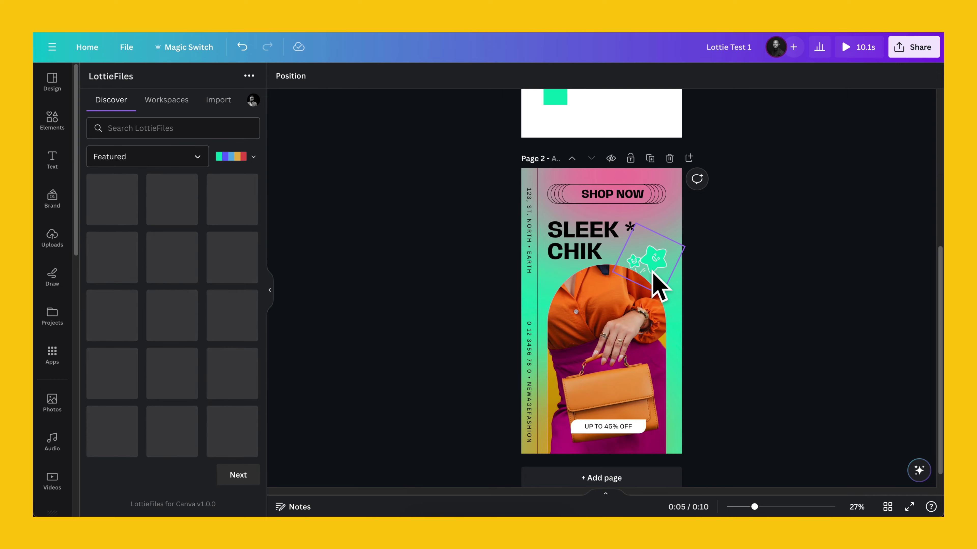
scroll(653, 275, "up", 4)
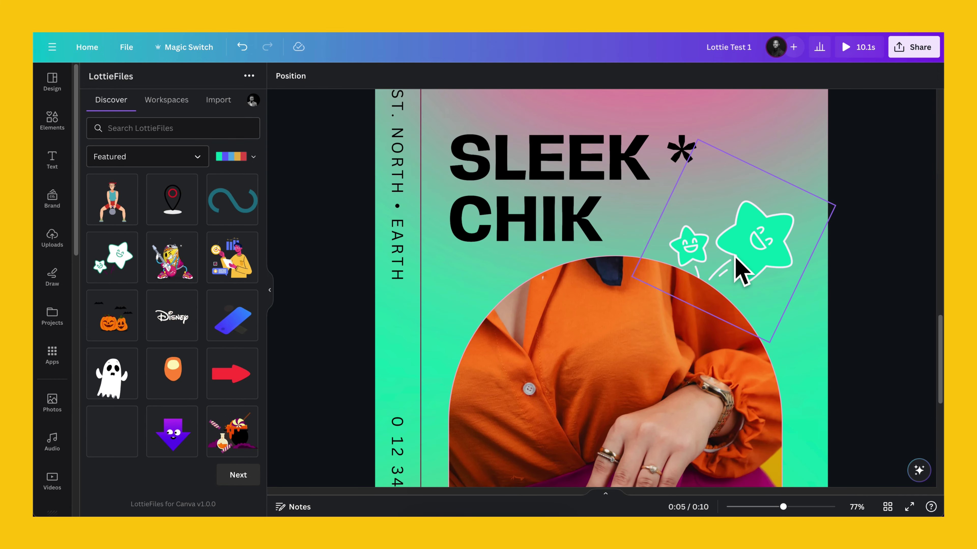
scroll(734, 266, "down", 4)
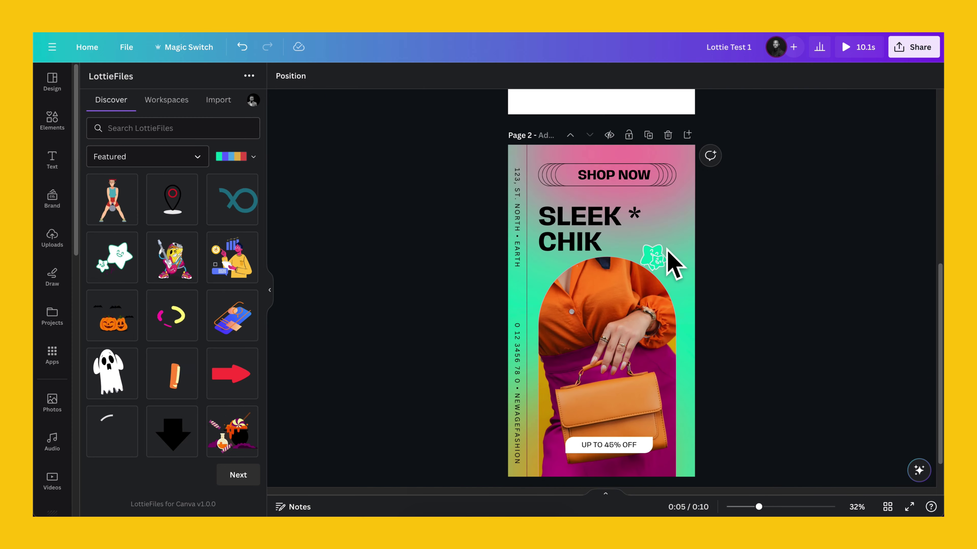
- Shrink the stars animation above the arch to about 322 × 321 and deselect it
left_click(659, 266)
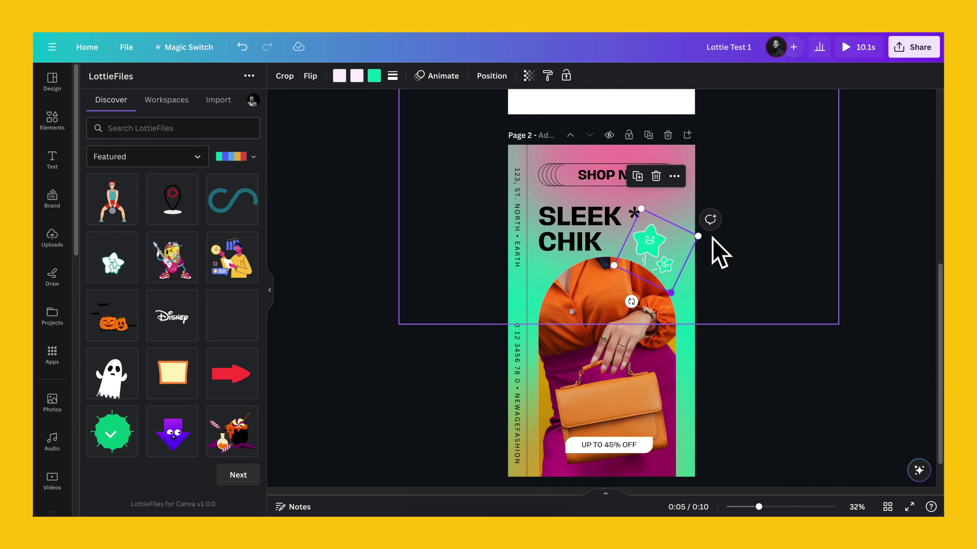
left_click_drag(702, 238, 689, 239)
left_click(778, 283)
left_click(693, 243)
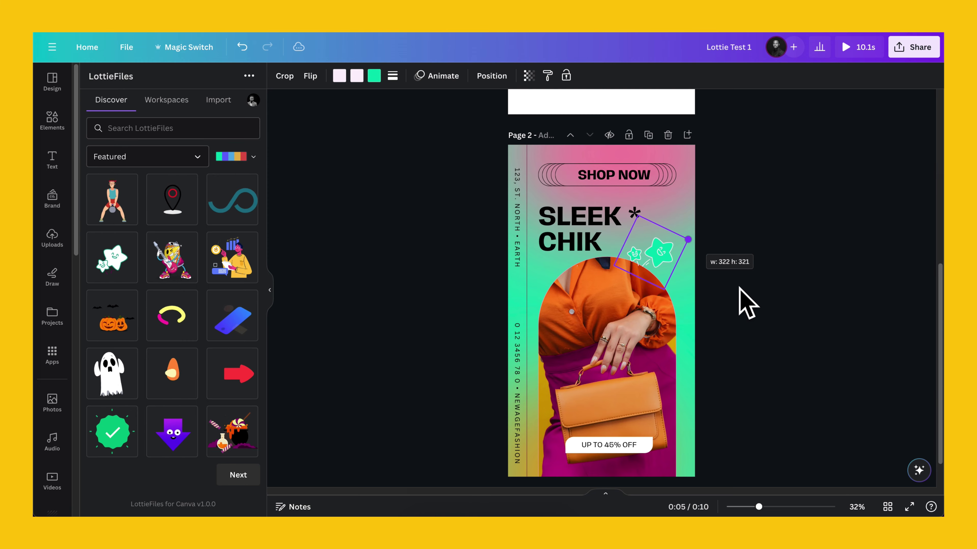
left_click_drag(739, 289, 739, 289)
left_click(768, 297)
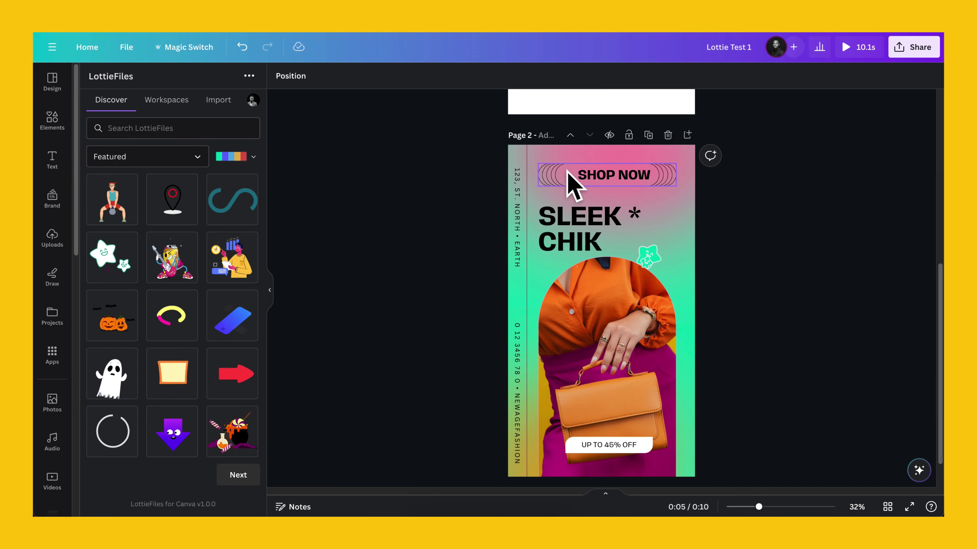
- Search LottieFiles for "arrow" and open the thin black left-pointing arrow animation
scroll(567, 171, "up", 10)
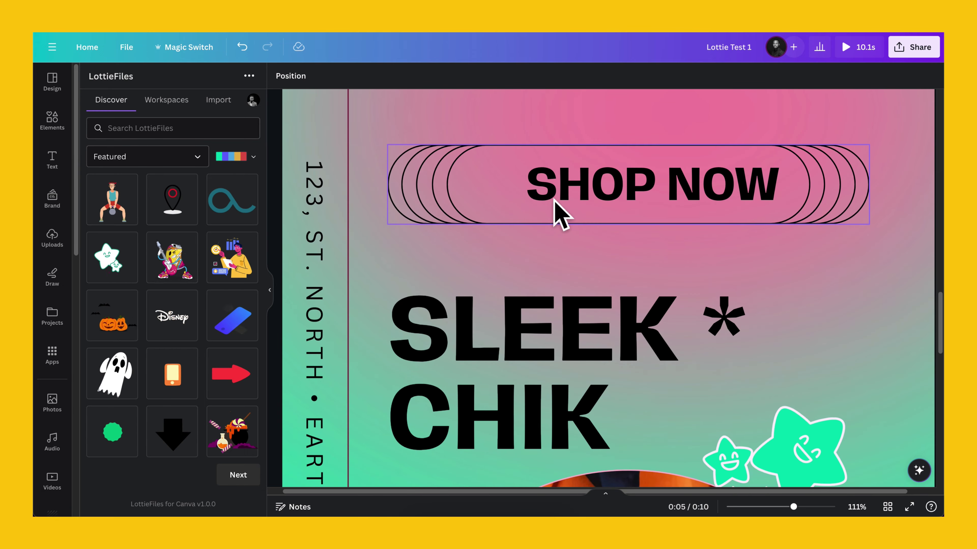
scroll(577, 256, "down", 4)
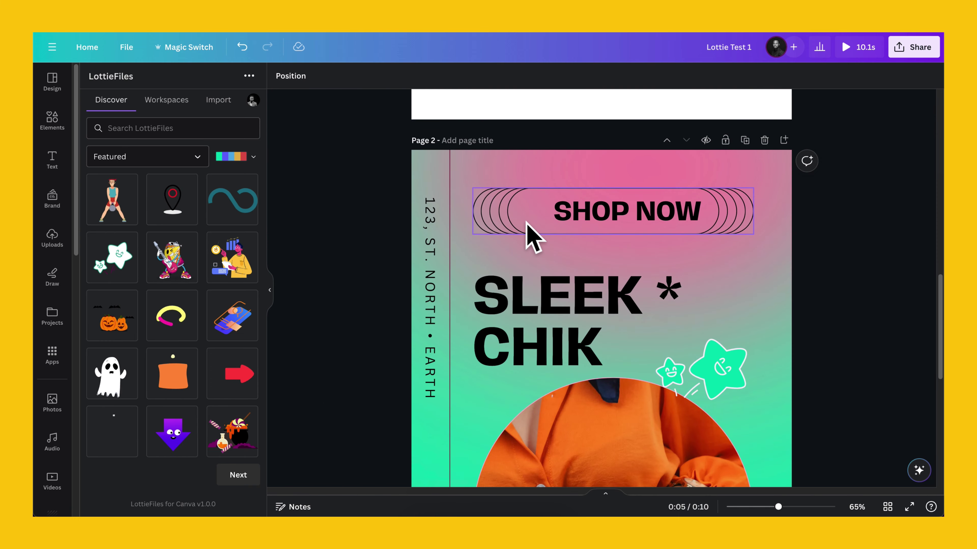
scroll(527, 225, "down", 2)
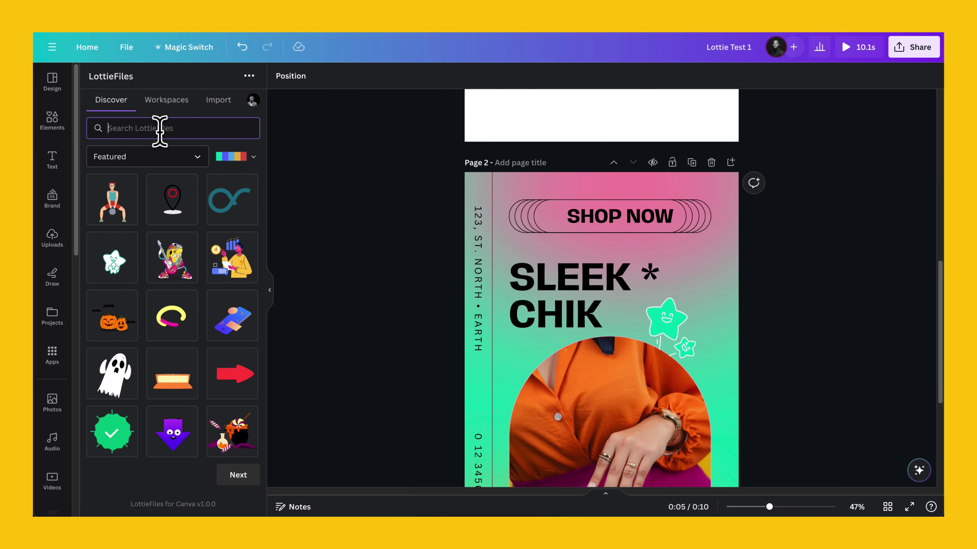
type("rrow")
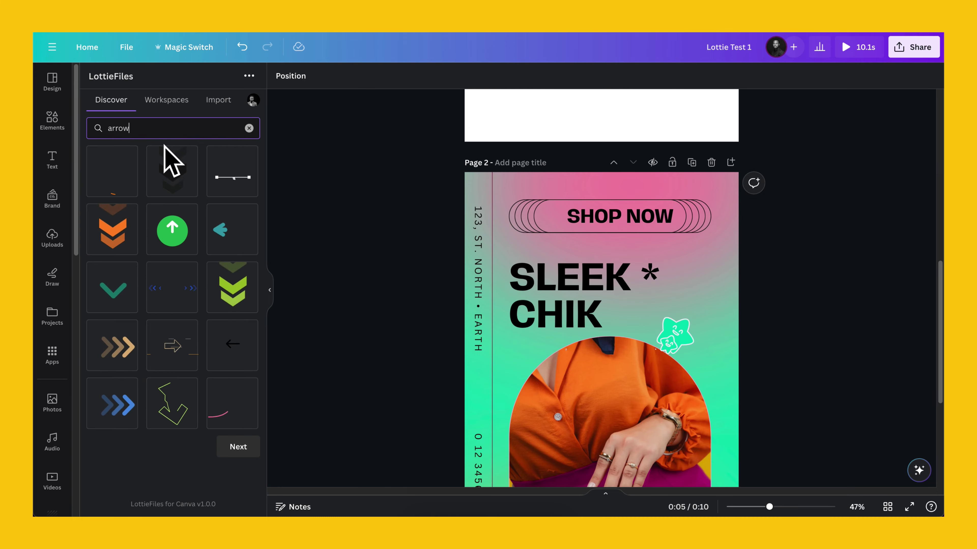
left_click(234, 358)
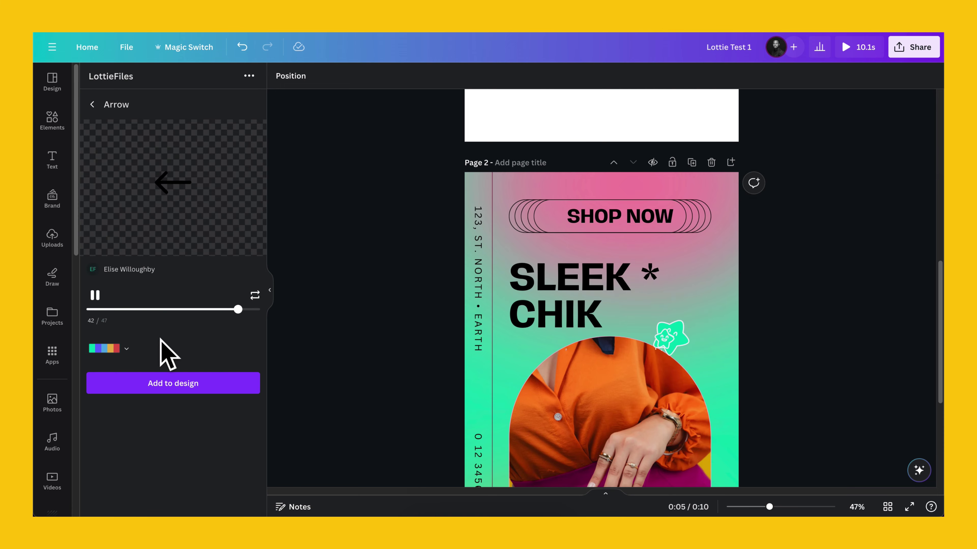
- Give the arrow the preset palette running from yellow through red to dark maroon and add it to the design
left_click(116, 348)
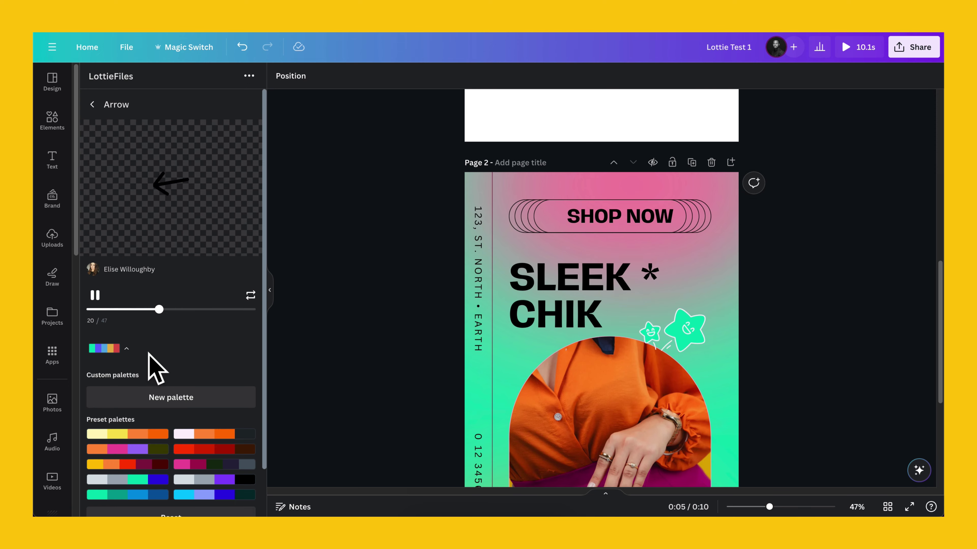
scroll(181, 385, "down", 2)
left_click(203, 380)
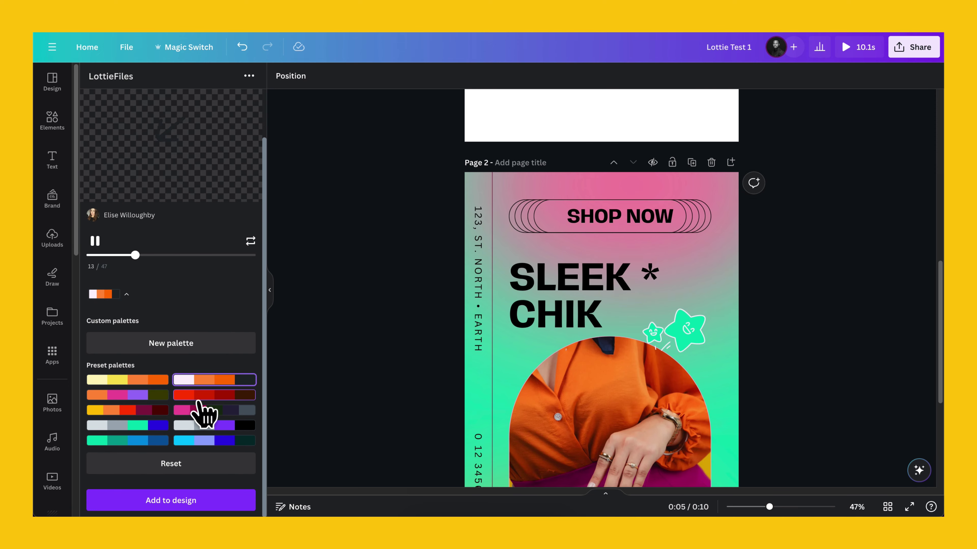
left_click(130, 411)
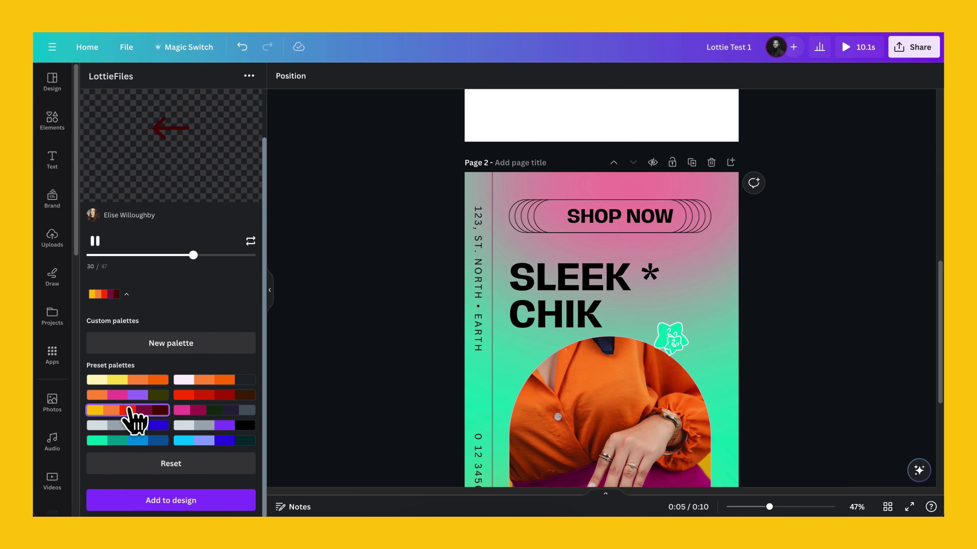
left_click(174, 499)
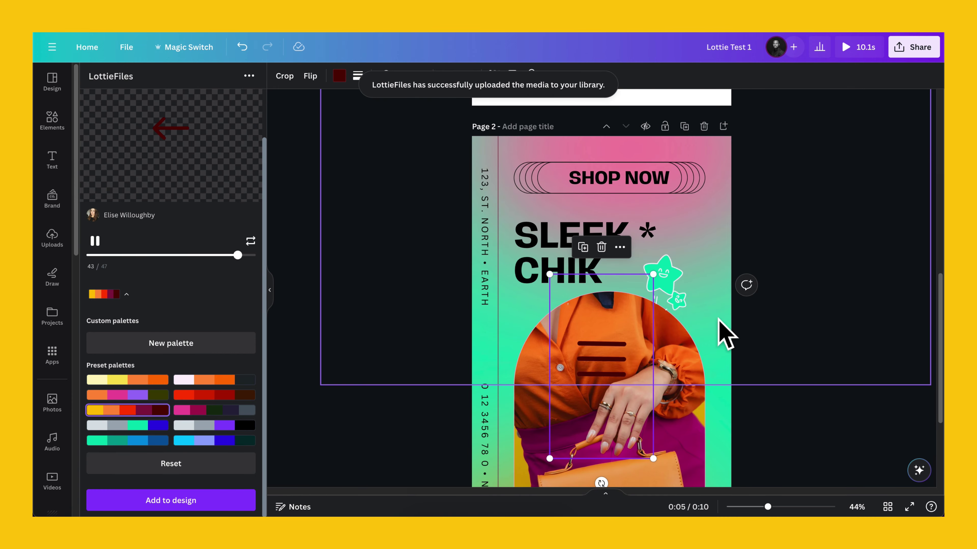
- Move the arrow animation up over the start of the SHOP NOW button on page 2
left_click(693, 349)
left_click(606, 371)
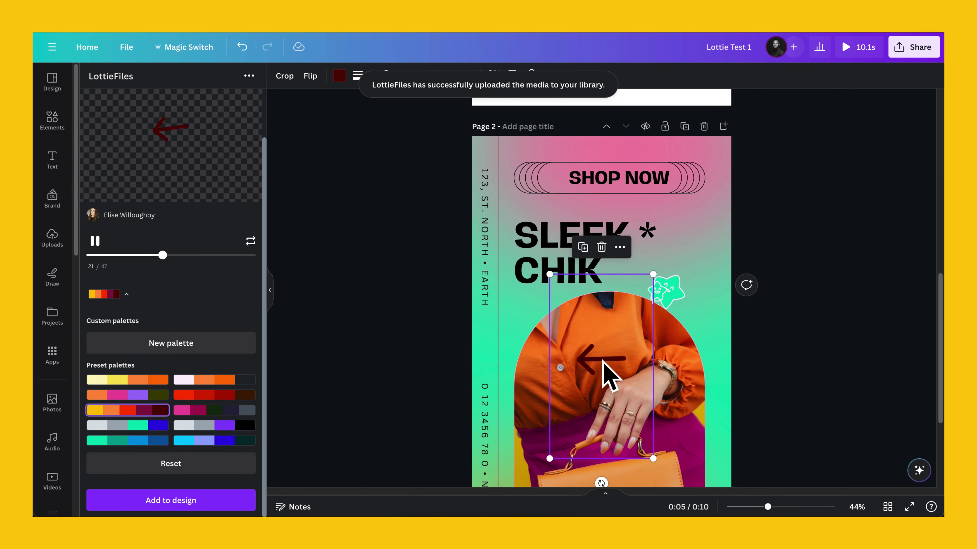
left_click_drag(600, 362, 561, 177)
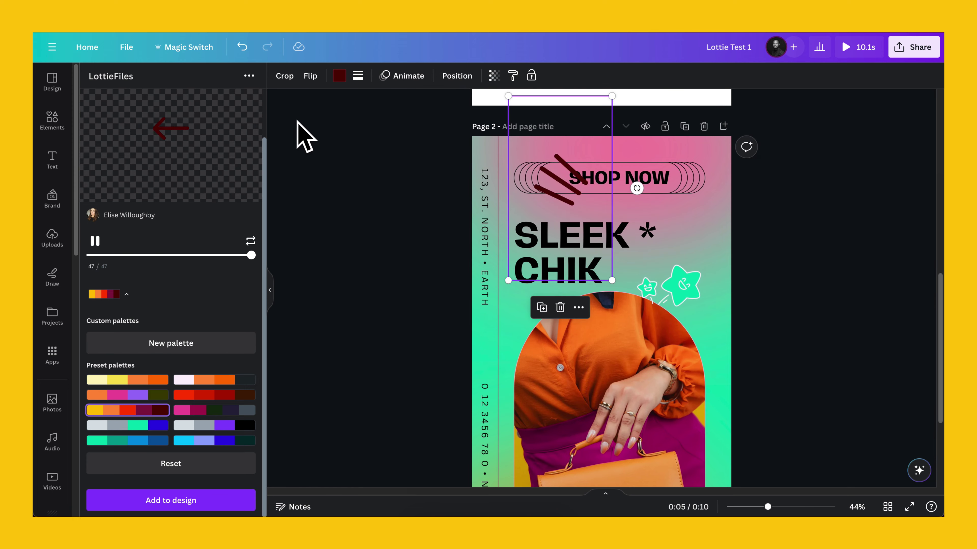
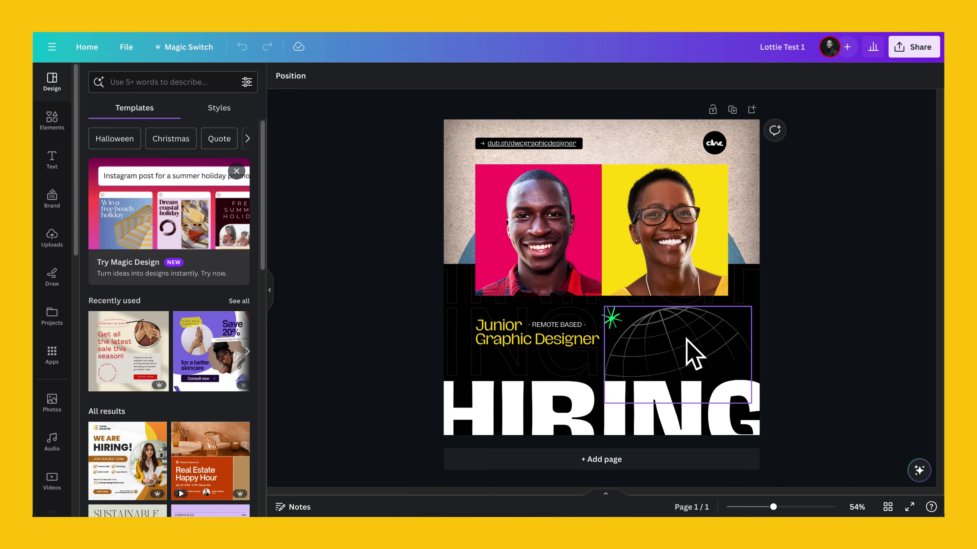
- Select the static wireframe globe in the hiring design, look at its image information and deselect it
left_click(696, 356)
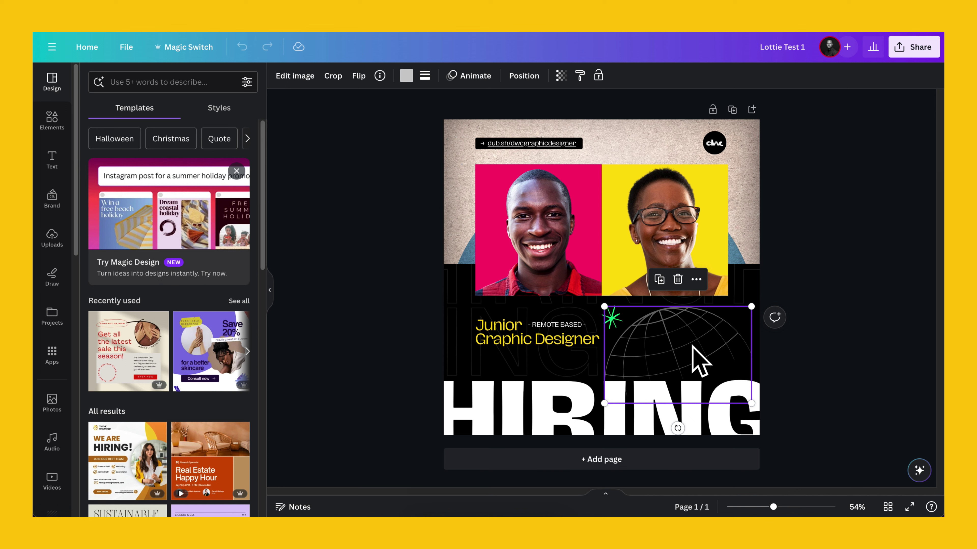
left_click(381, 77)
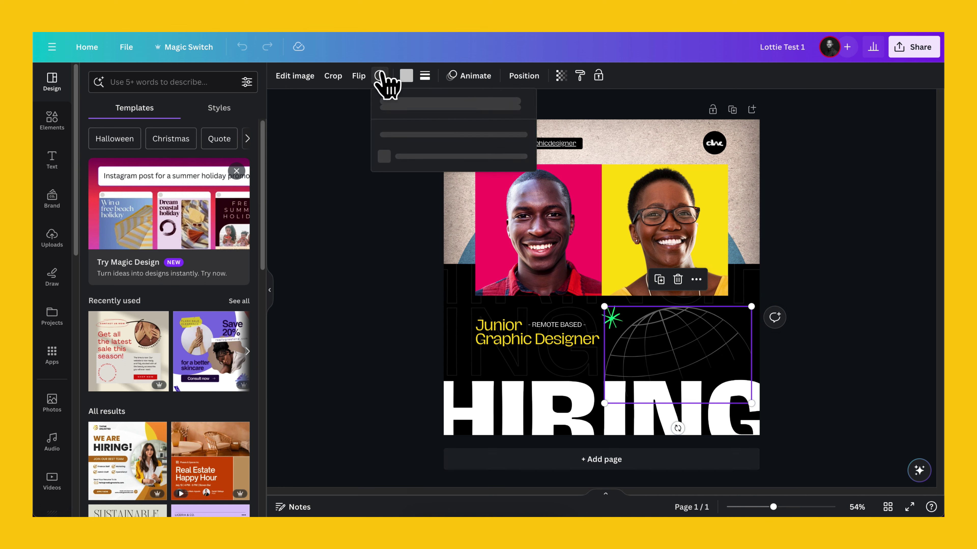
left_click(334, 182)
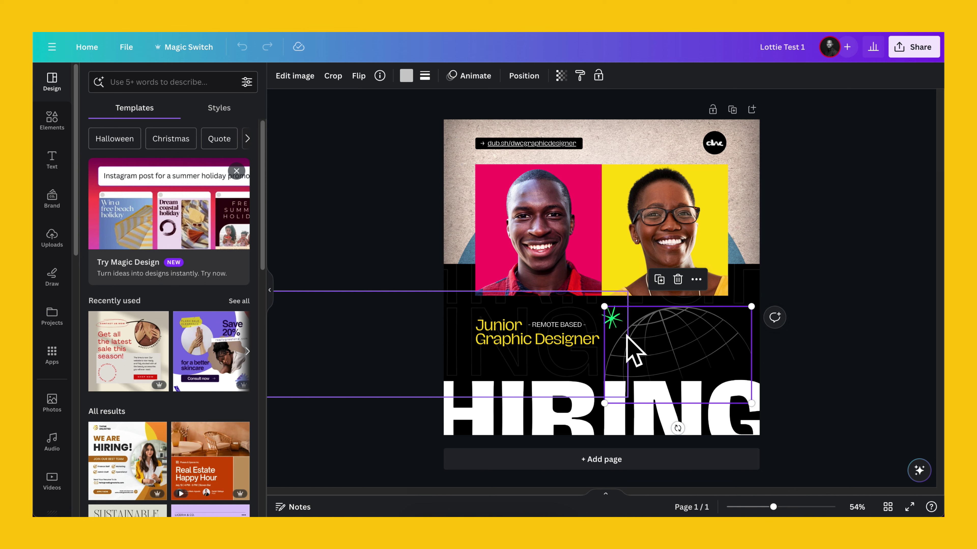
left_click(801, 258)
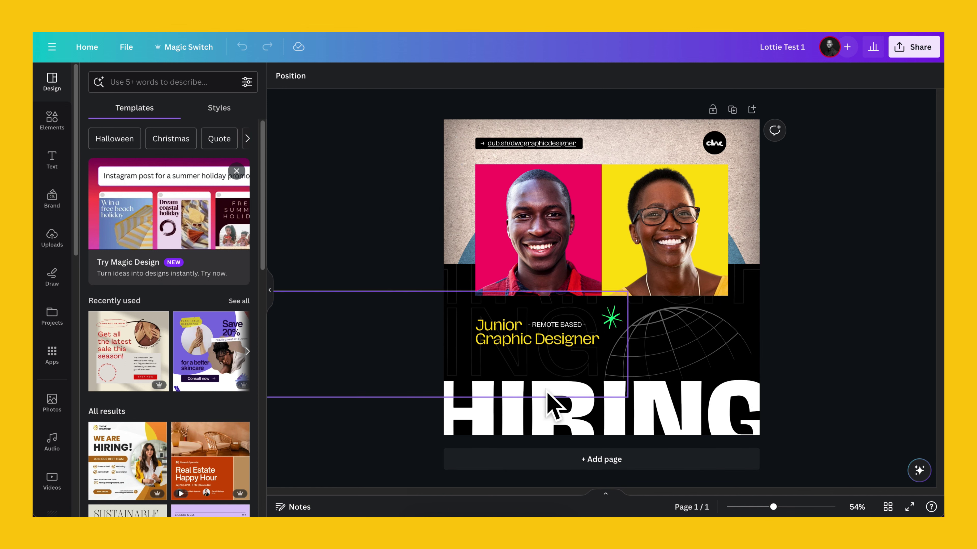
- Find LottieFiles among the Canva apps and open it beside the hiring design
left_click(53, 365)
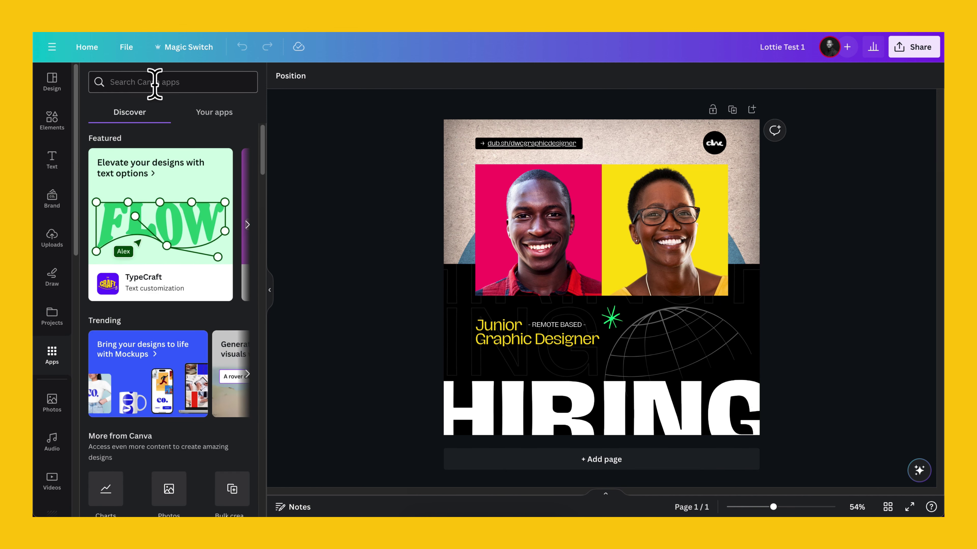
type("lott")
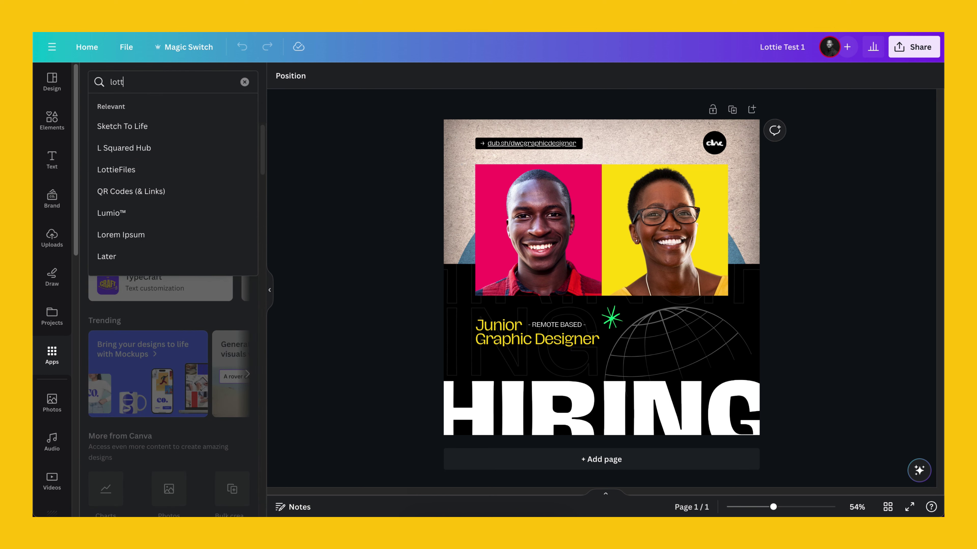
type("iefiles")
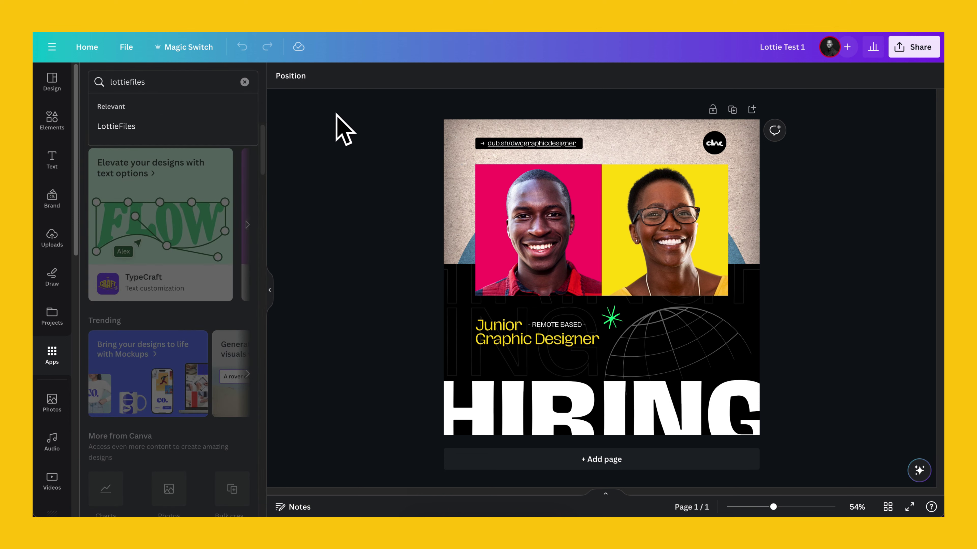
left_click(119, 127)
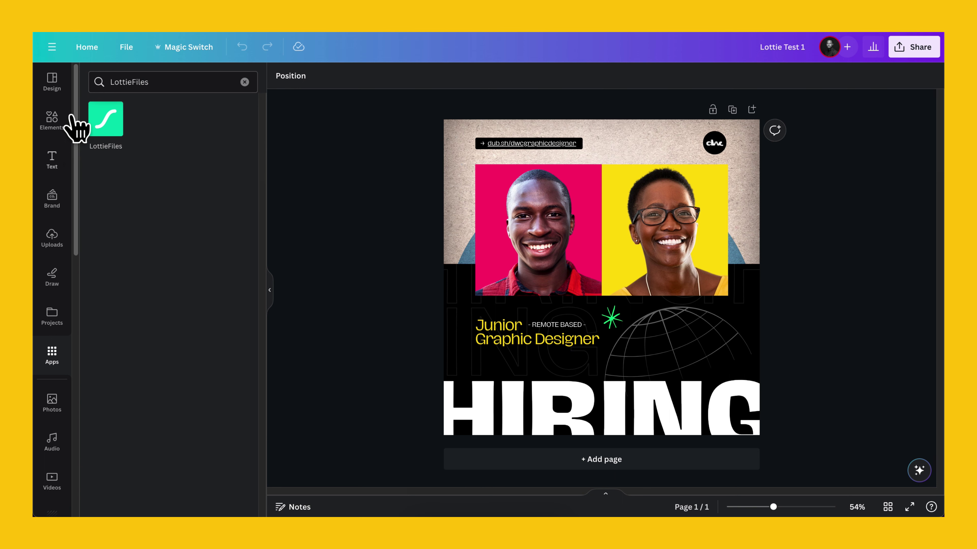
left_click(103, 125)
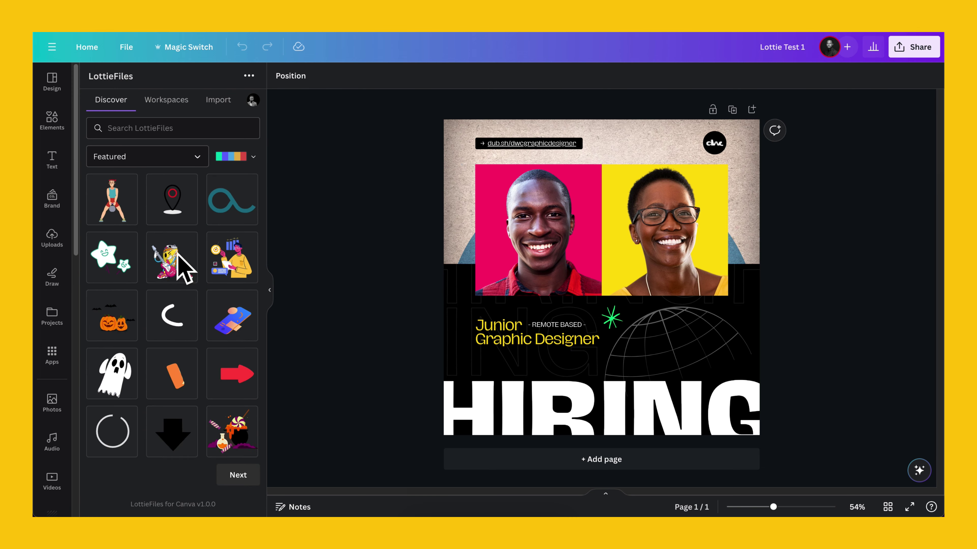
- Search LottieFiles for "world" and open the white wireframe globe animation
left_click(179, 129)
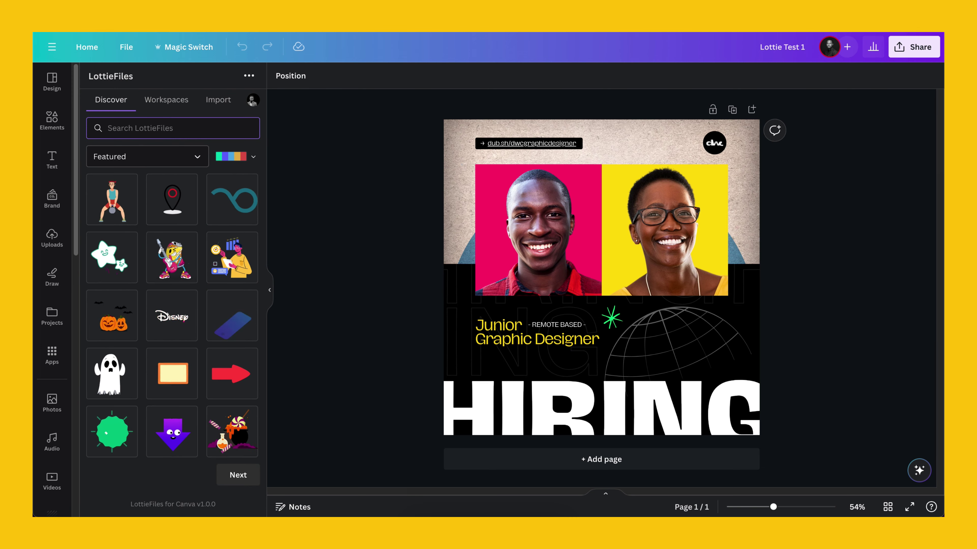
type("world")
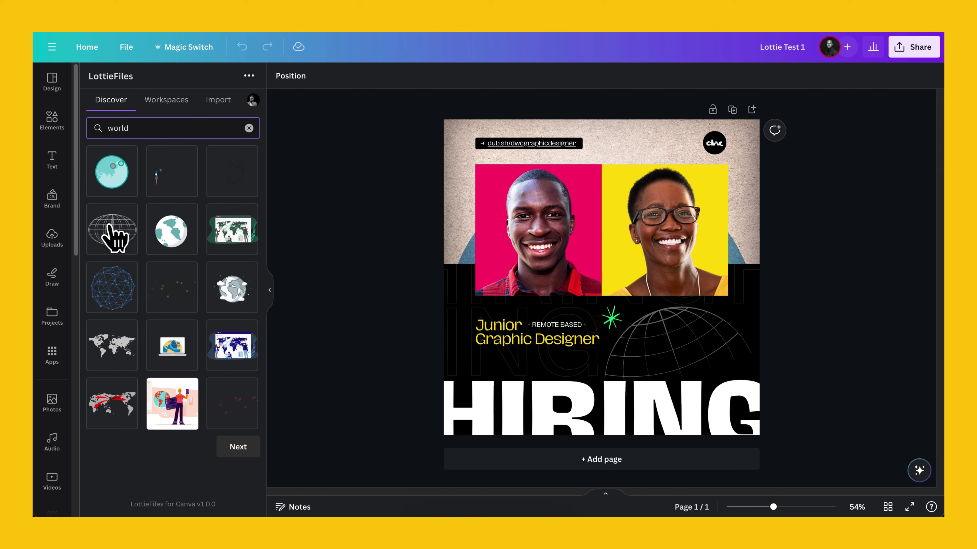
left_click(112, 229)
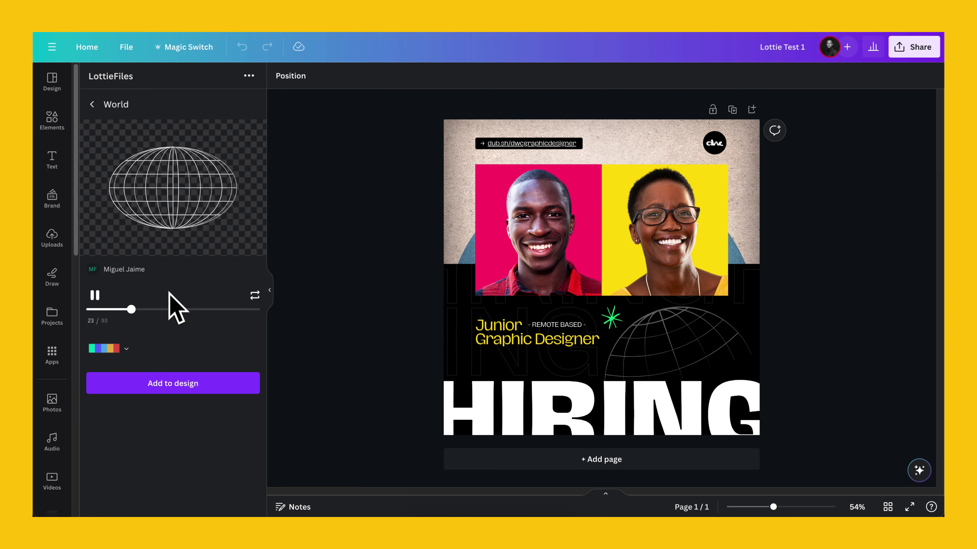
- Give the globe animation the preset palette of reds ending in dark brown and add it to the hiring design
left_click(93, 348)
left_click(208, 435)
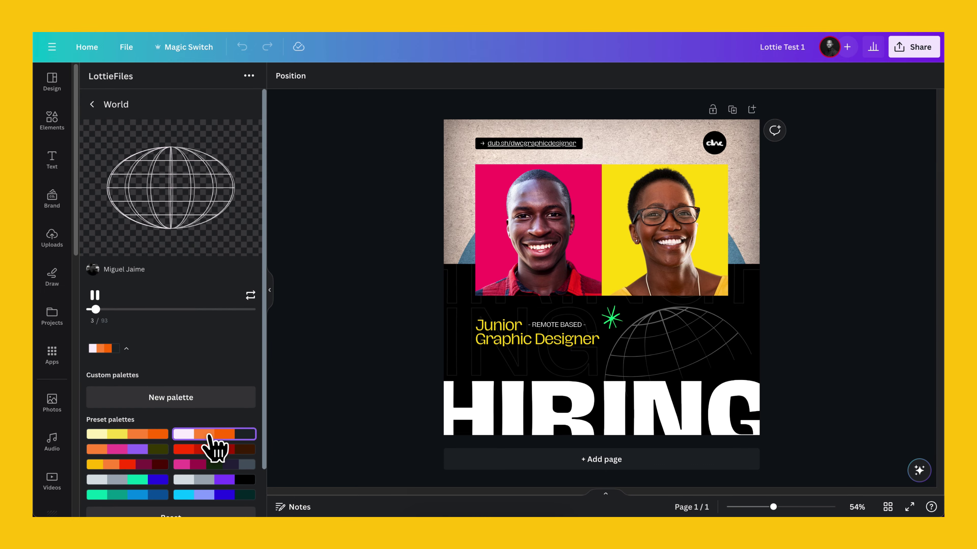
left_click(189, 453)
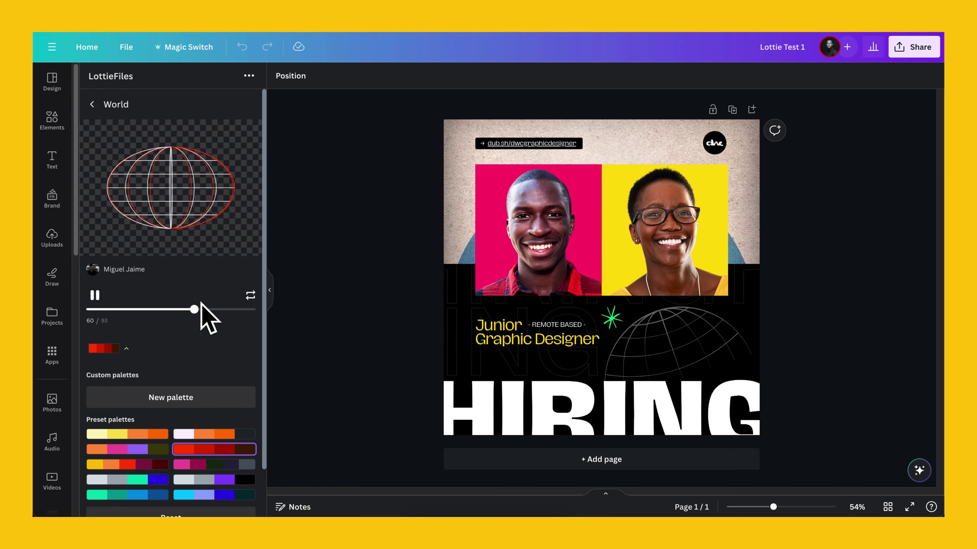
scroll(185, 385, "down", 2)
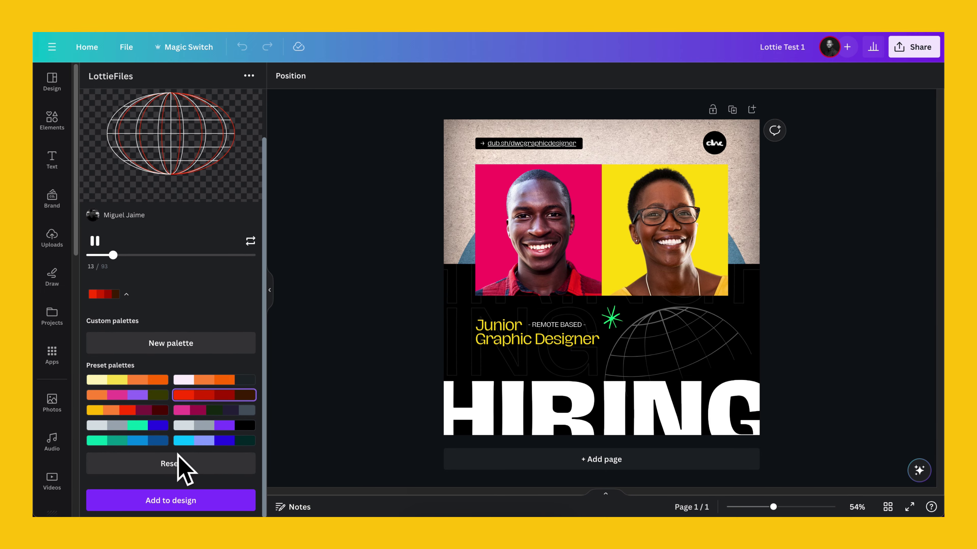
left_click(175, 501)
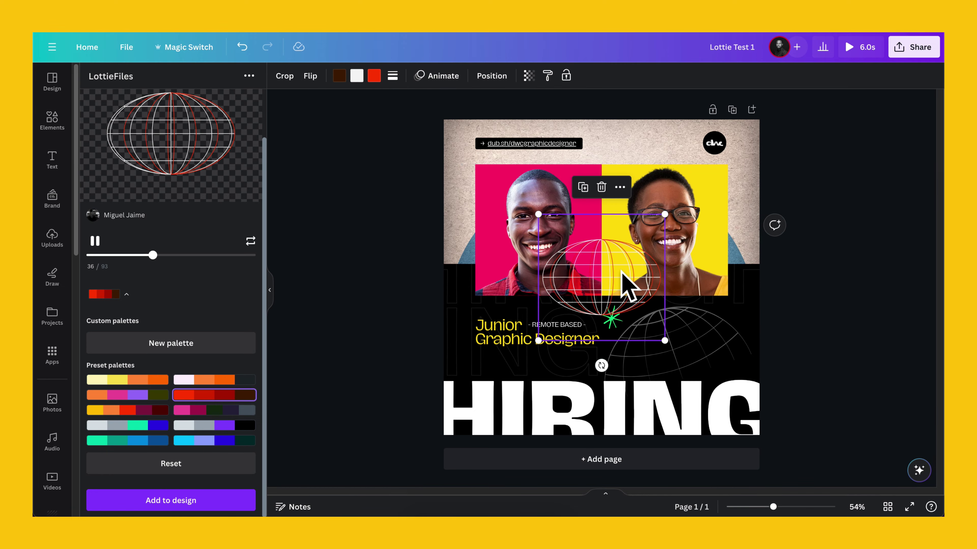
- Duplicate the hiring page and move the copy's globe animation onto a new page of its own
left_click(732, 111)
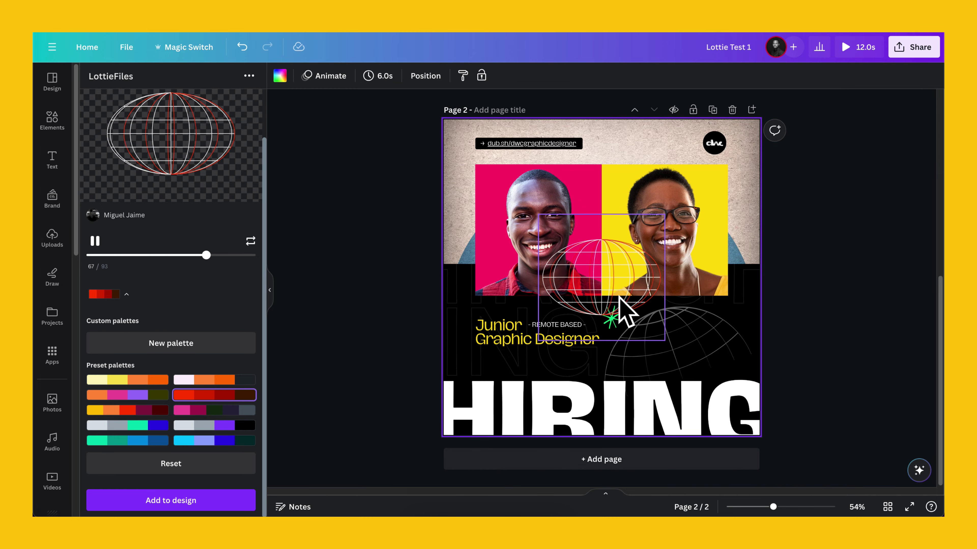
left_click(607, 254)
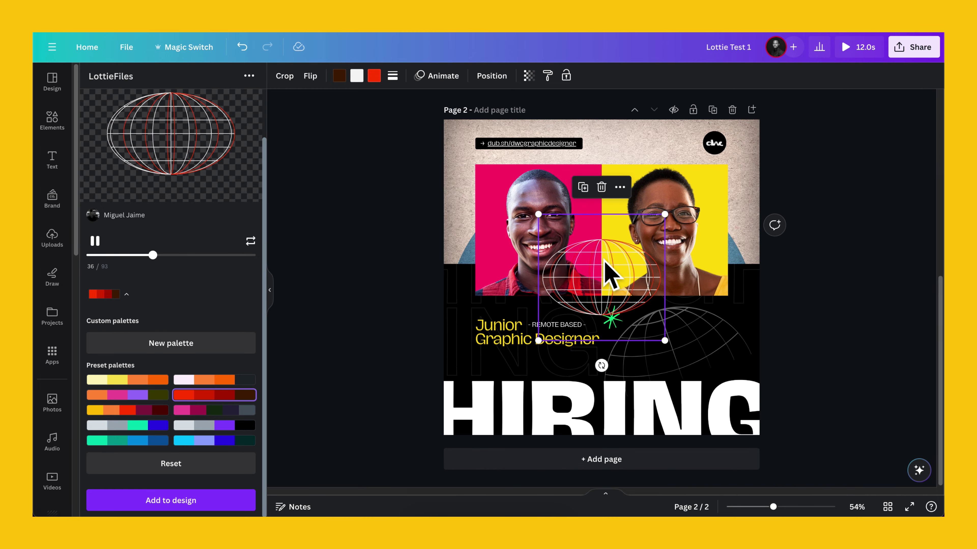
key("Delete")
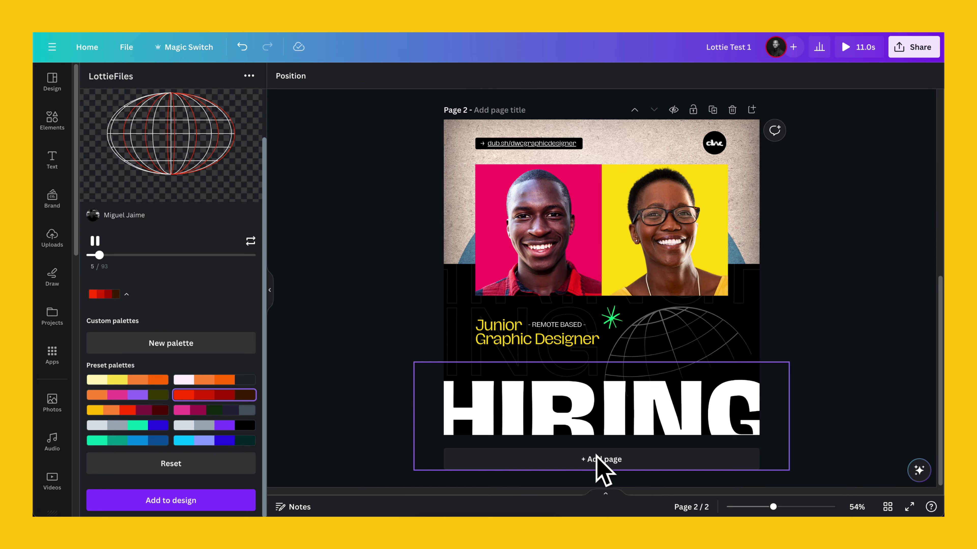
left_click(600, 460)
key("ctrl+v")
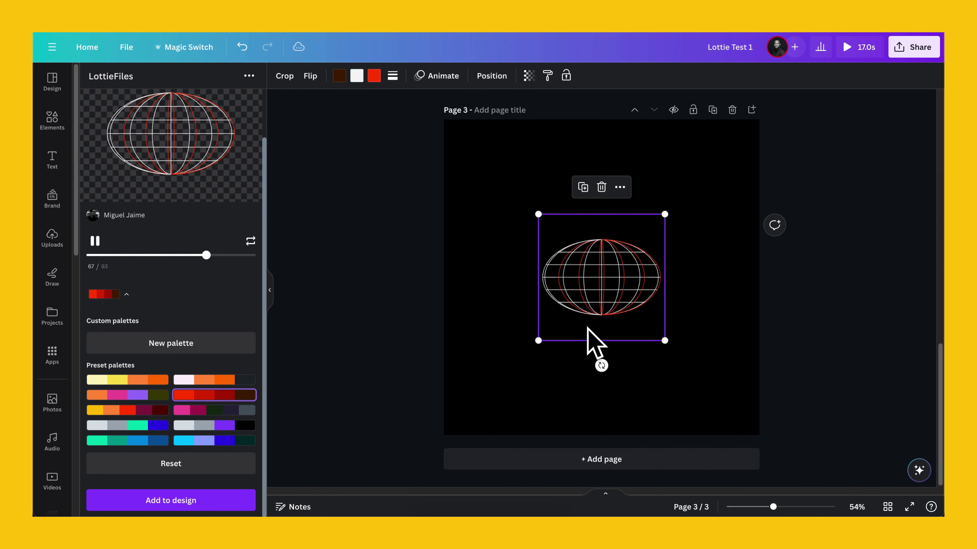
- Change page 3's background to the red document colour, then to the magenta one
left_click(489, 170)
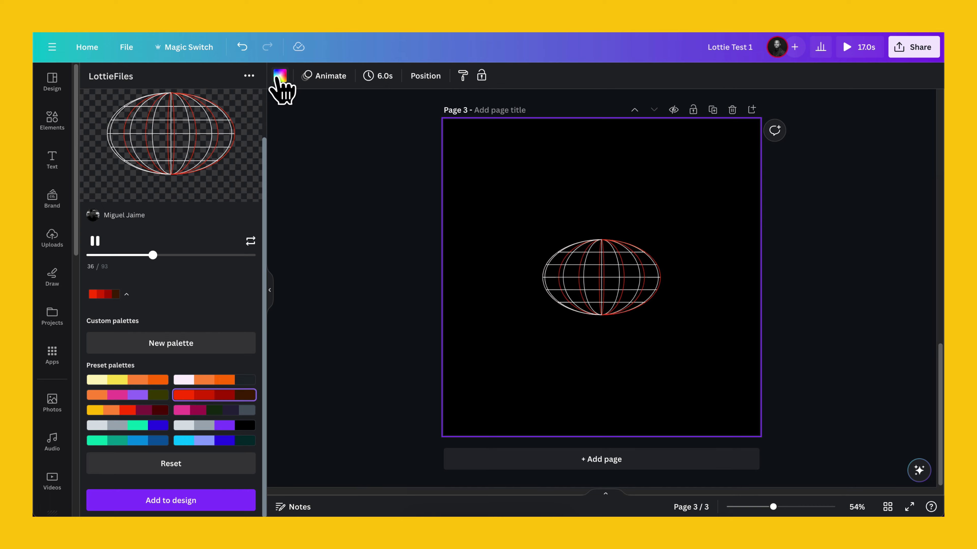
left_click(280, 77)
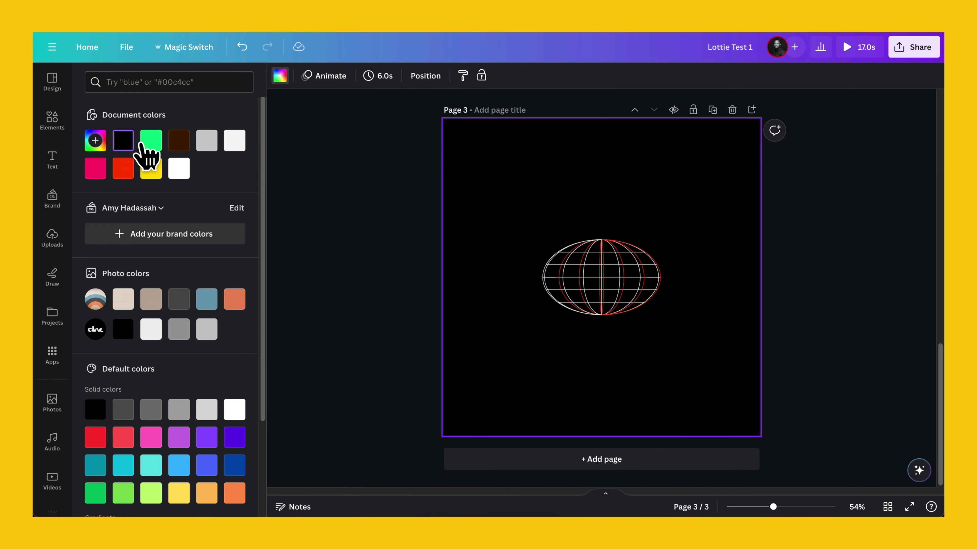
left_click(120, 171)
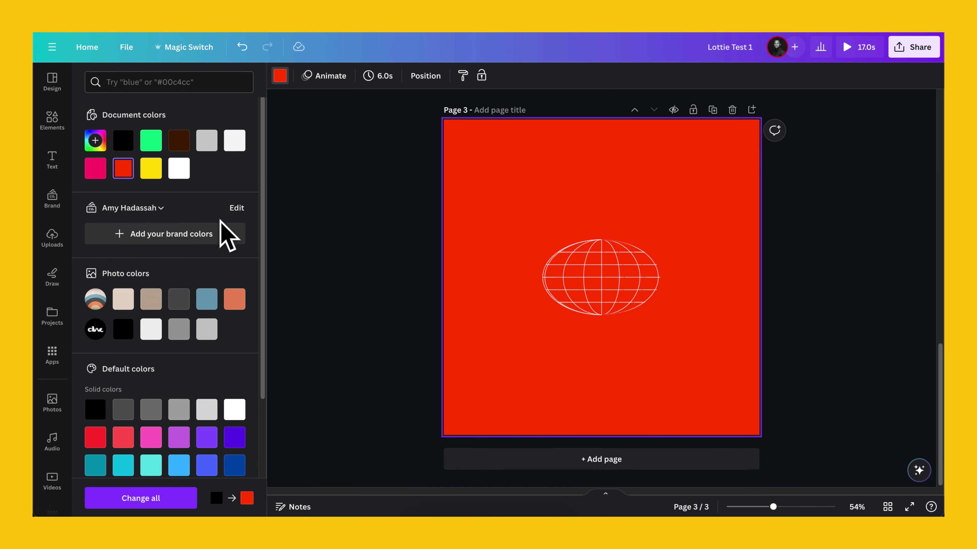
left_click(95, 169)
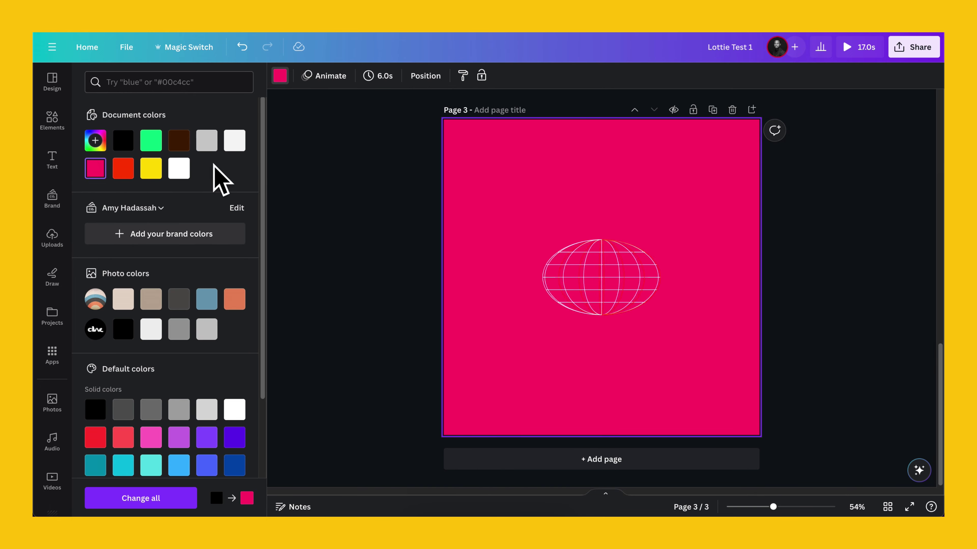
- Recolour the globe animation's dark brown and red lines to the white document colour
left_click(583, 300)
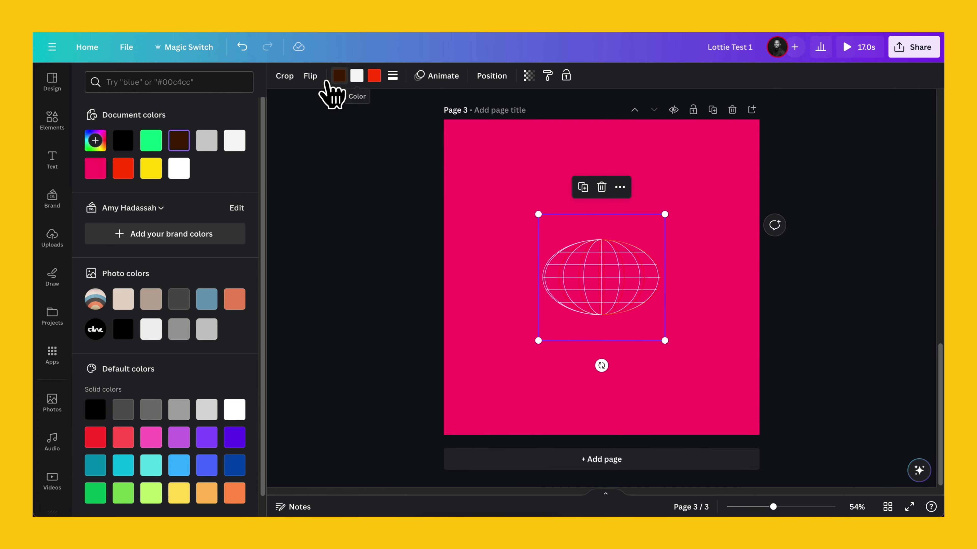
left_click(178, 168)
left_click(374, 75)
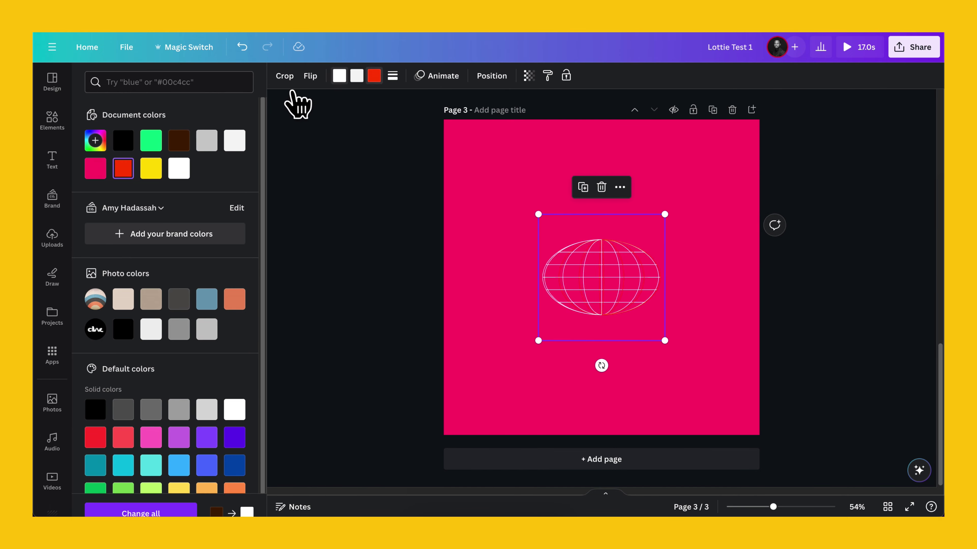
left_click(179, 168)
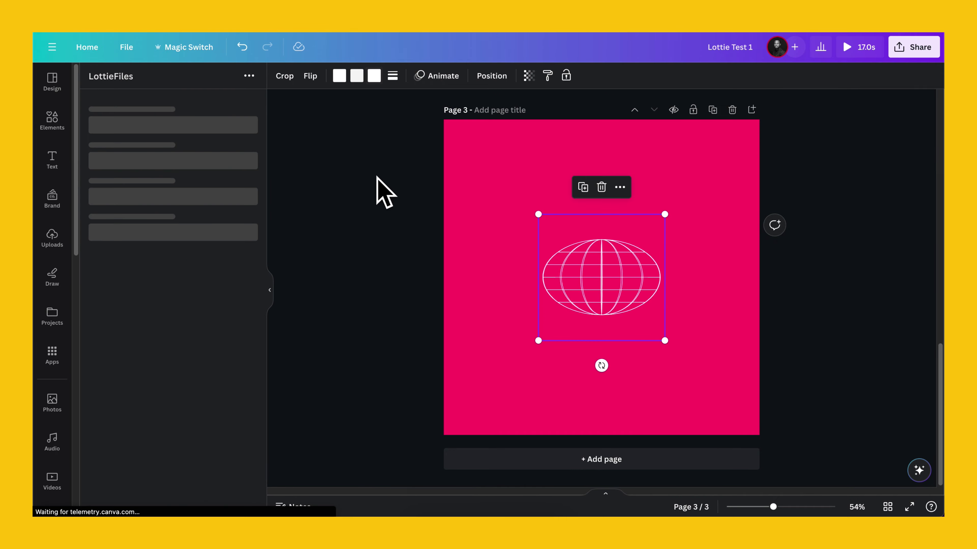
- Try enlarging the globe animation until it overfills page 3, and undo the resizing
left_click_drag(665, 340, 831, 508)
left_click_drag(688, 430, 450, 219)
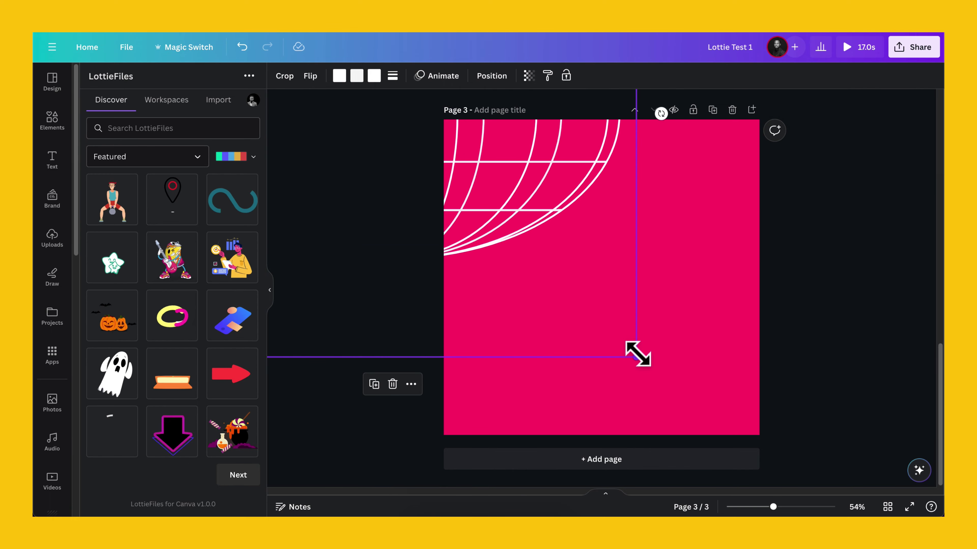
left_click_drag(637, 354, 862, 438)
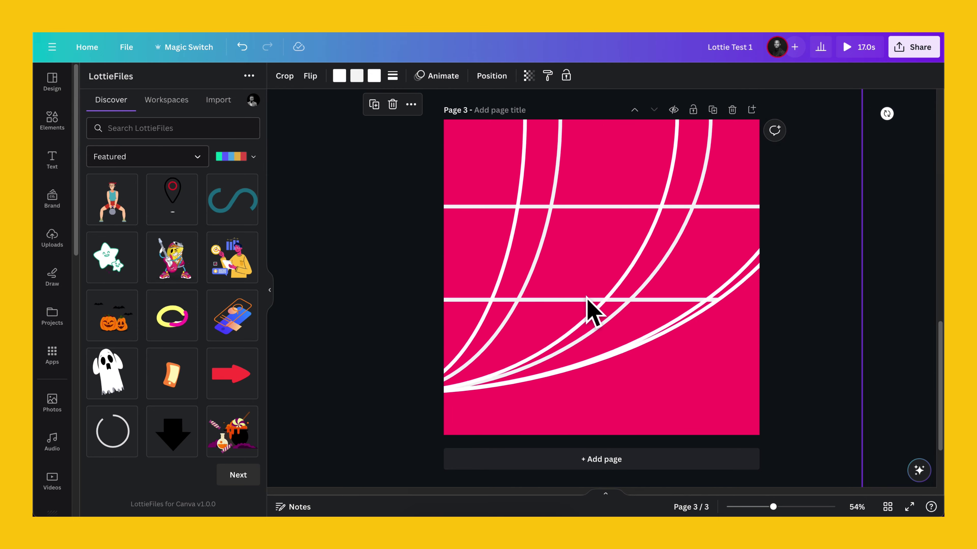
key("ctrl+z")
left_click(804, 271)
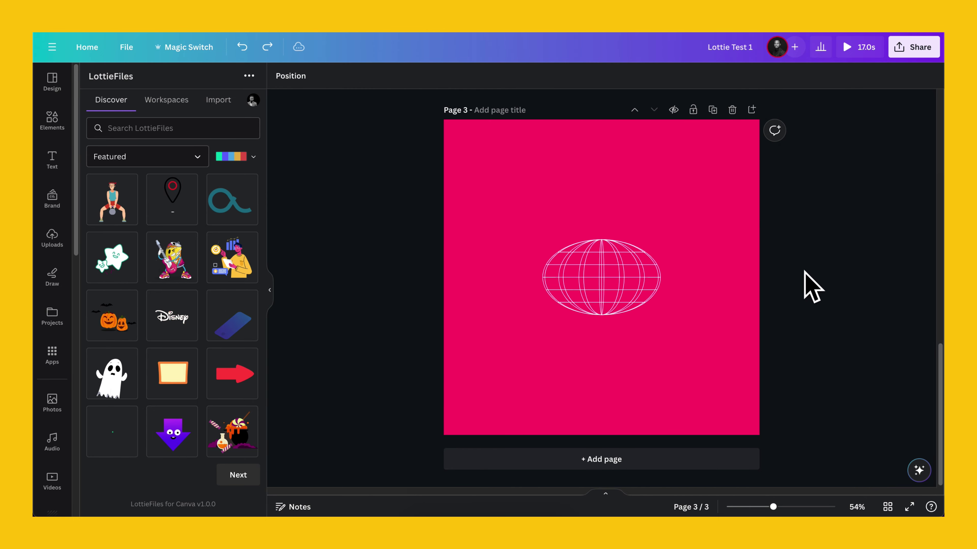
- Set page 3's background to black by sampling the hiring page's background with the colour picker's eyedropper
scroll(538, 231, "up", 5)
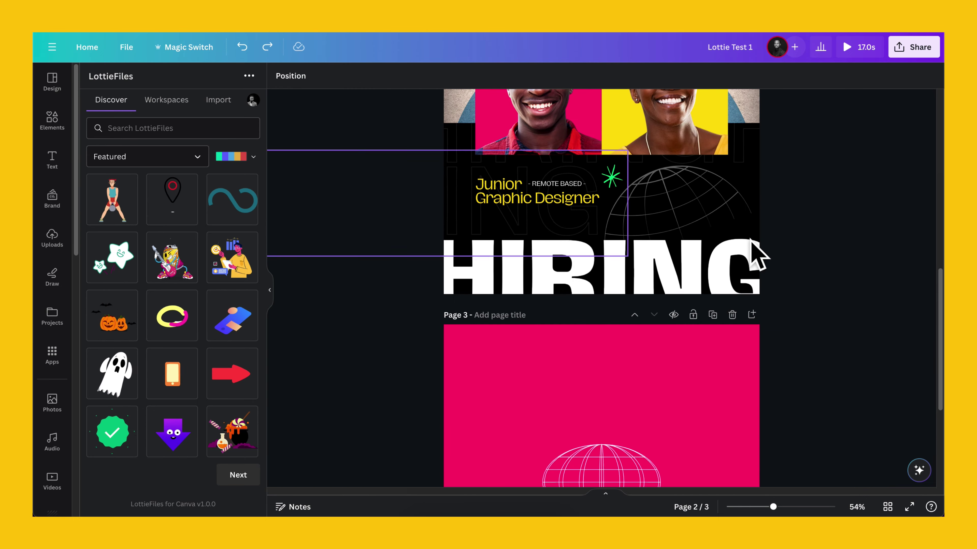
left_click(508, 355)
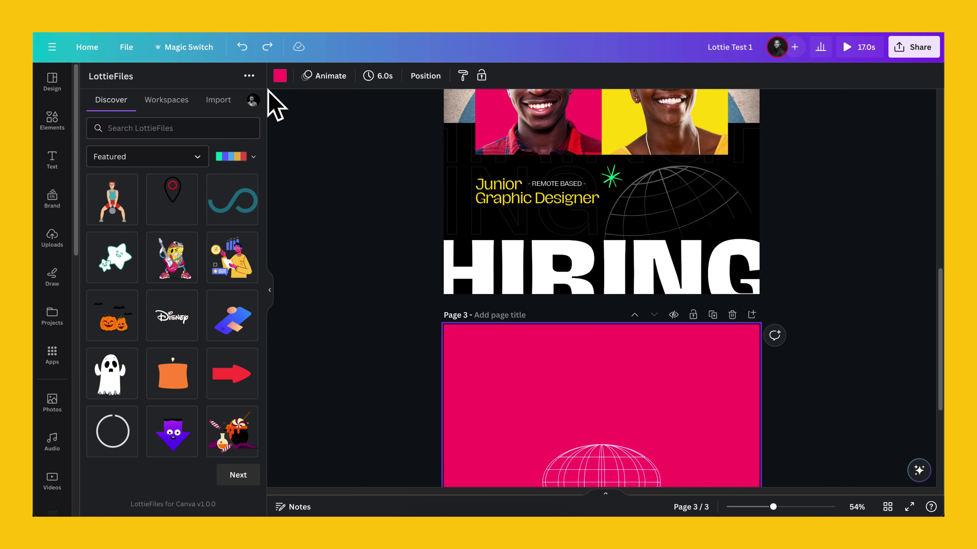
left_click(280, 76)
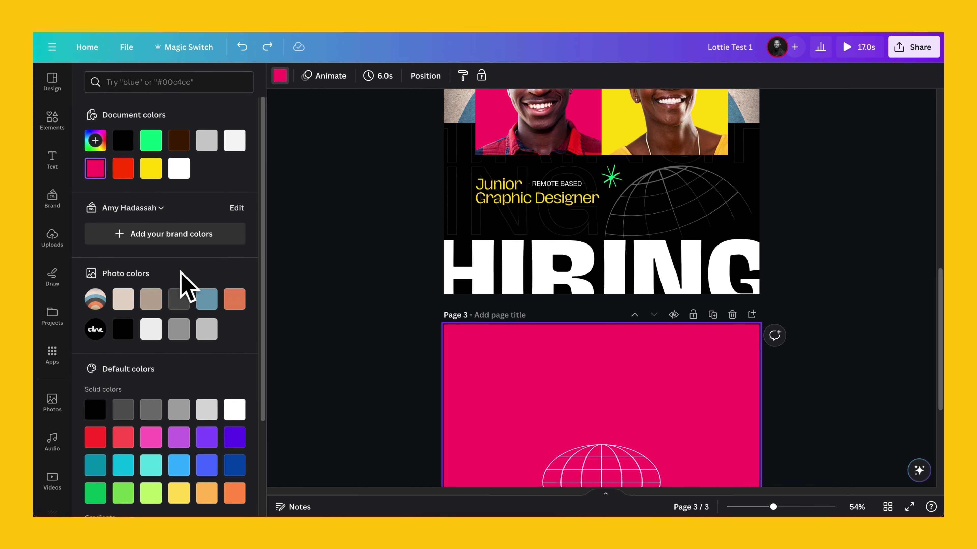
left_click(95, 141)
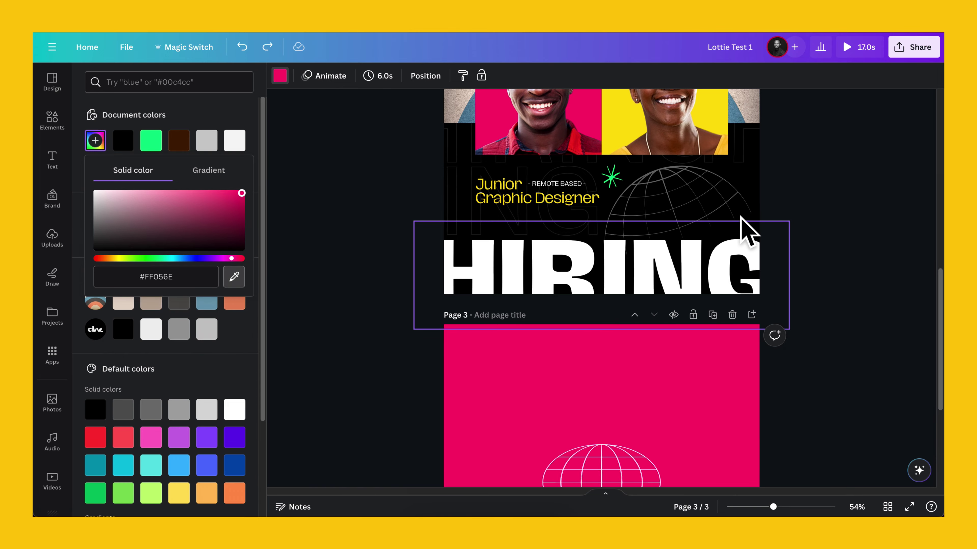
left_click(746, 231)
scroll(691, 369, "down", 3)
- Move the white globe animation from page 3 onto the hiring page
left_click(579, 389)
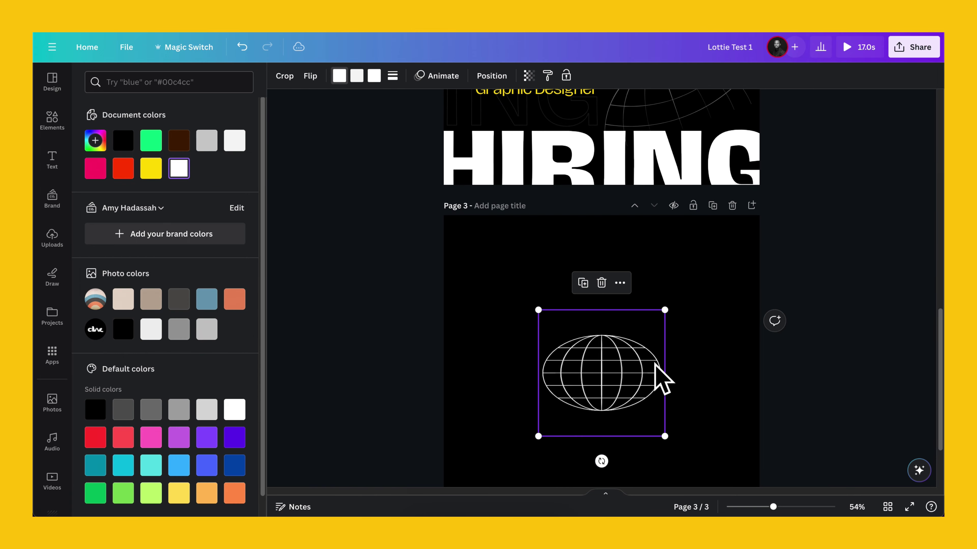
scroll(613, 391, "up", 1)
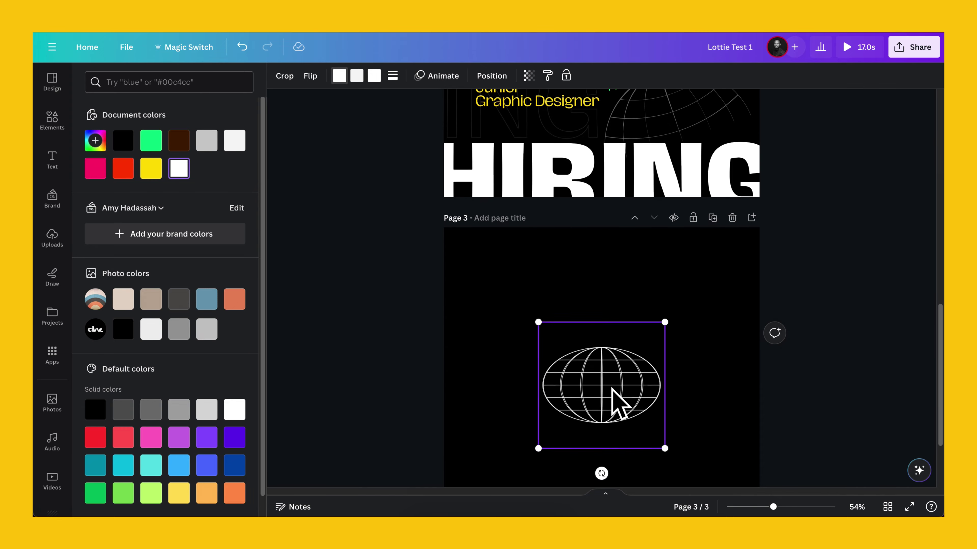
scroll(610, 392, "up", 1)
key("Delete")
scroll(638, 371, "up", 2)
scroll(654, 346, "up", 2)
left_click(671, 238)
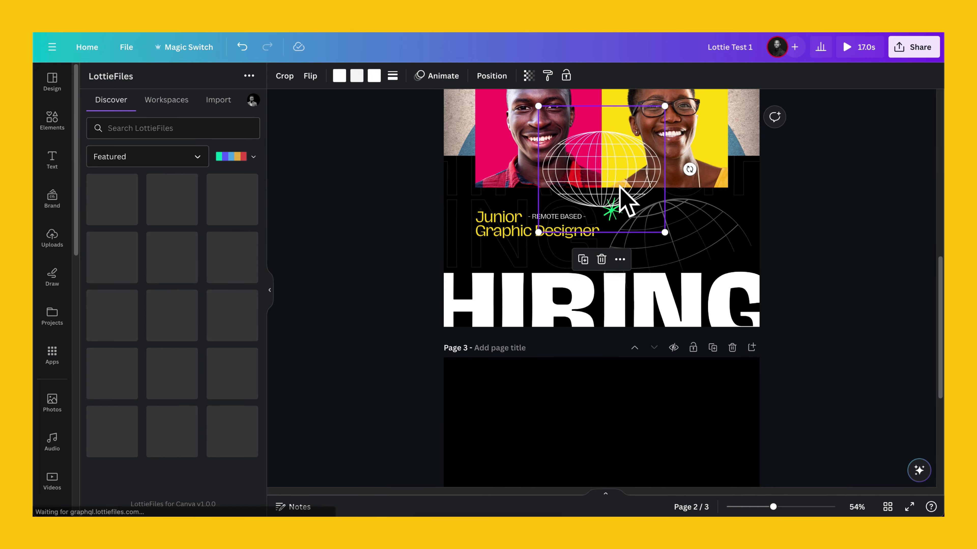
- Place the globe animation over the static globe drawing, rotate it to about -16°, and enlarge it to reach the page's right edge
left_click_drag(620, 187, 689, 263)
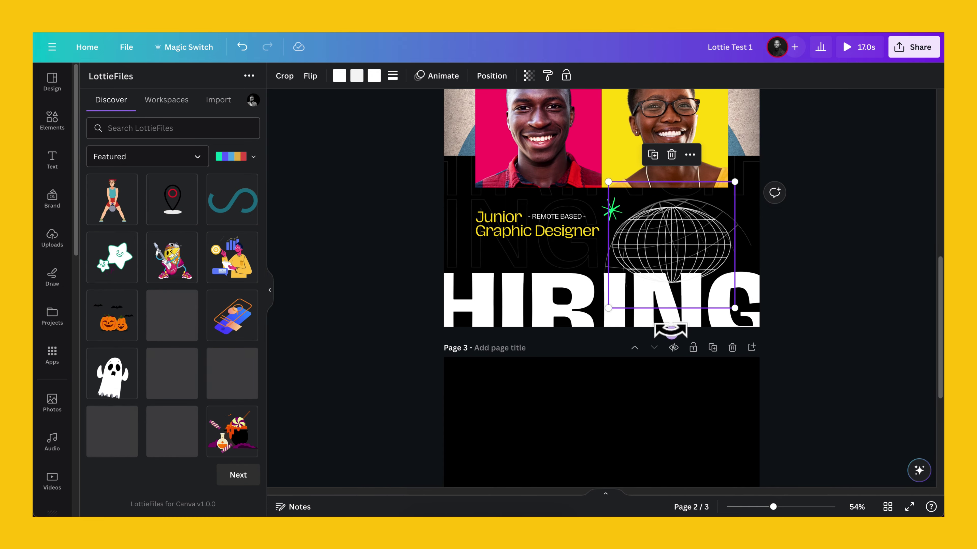
left_click_drag(670, 330, 743, 323)
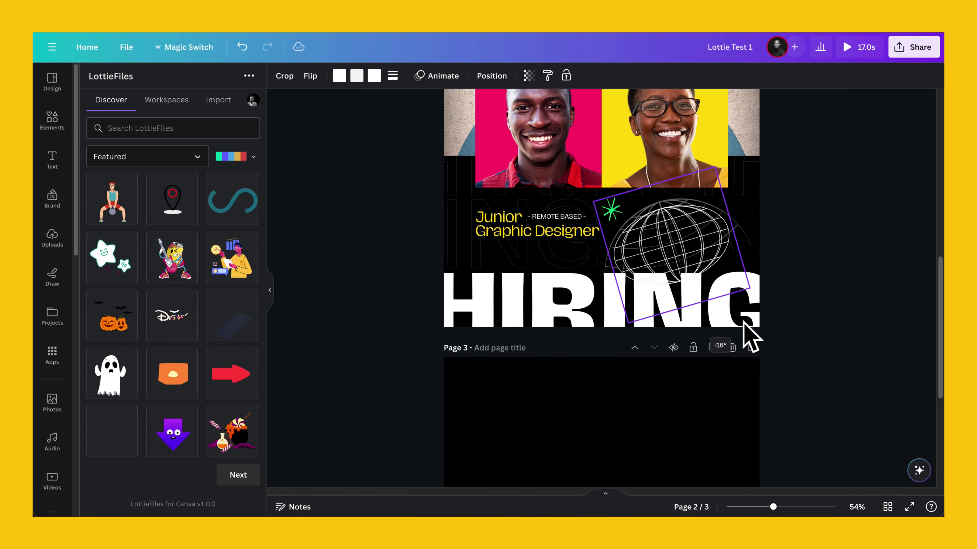
left_click_drag(749, 289, 780, 310)
left_click_drag(676, 245, 675, 239)
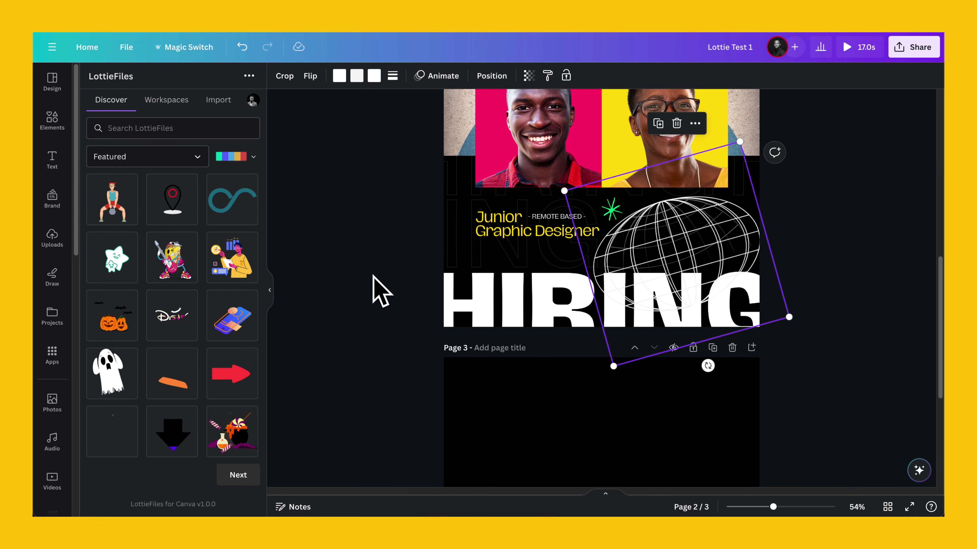
left_click(366, 290)
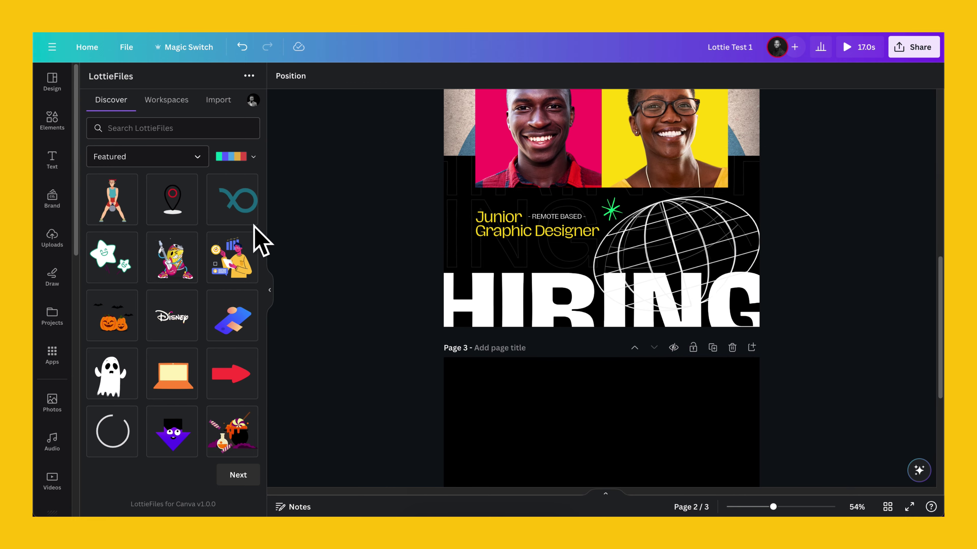
- Search the elements for "Gradient transparent" graphics and add the purple-to-transparent gradient to the hiring page
left_click(52, 122)
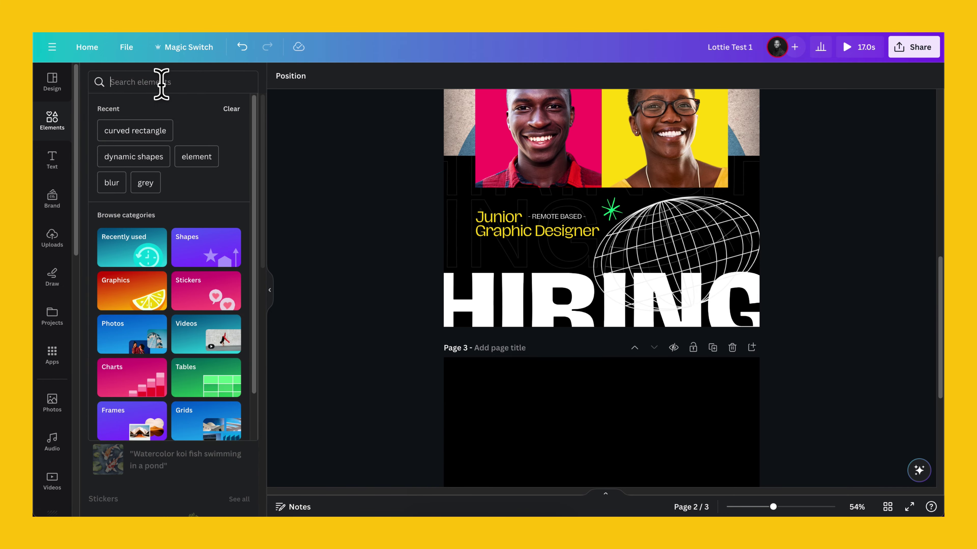
left_click(161, 82)
type("tra")
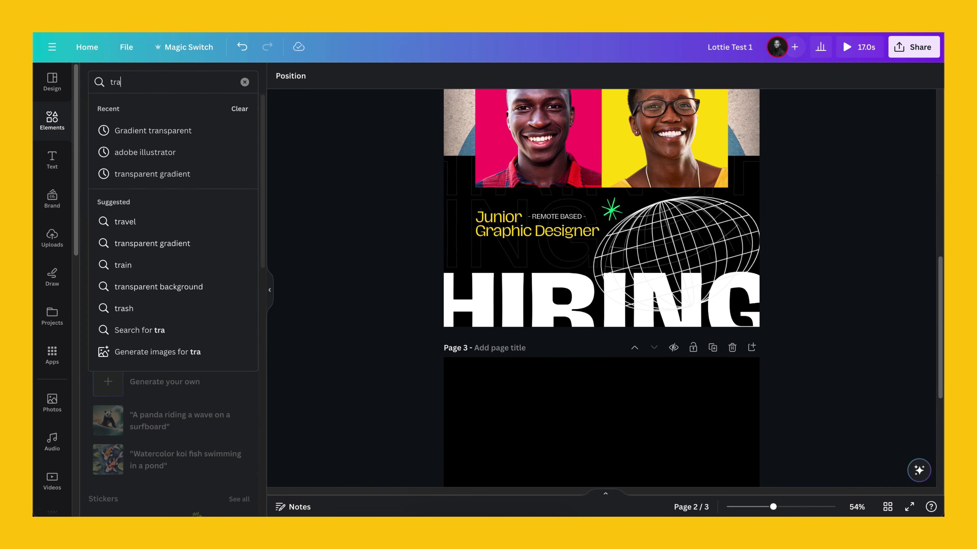
left_click(184, 133)
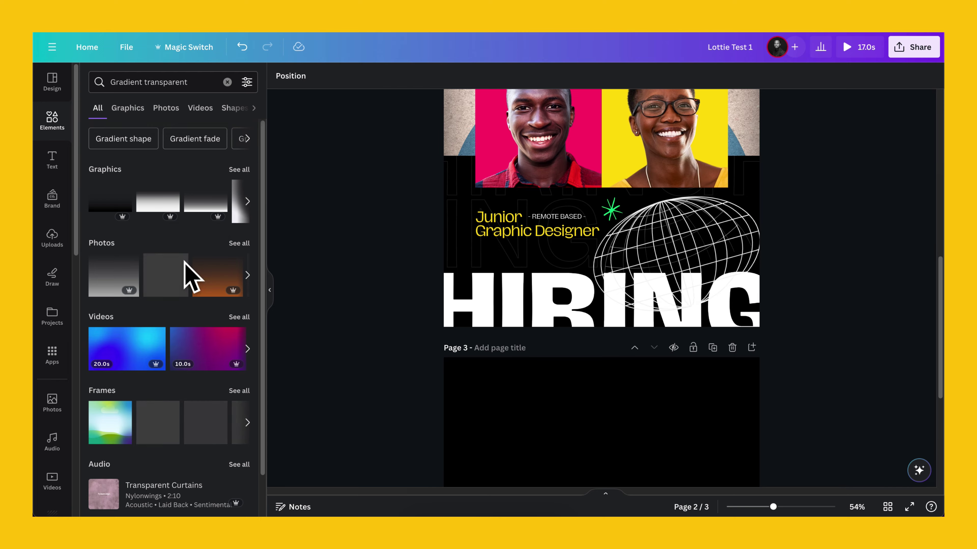
left_click(239, 170)
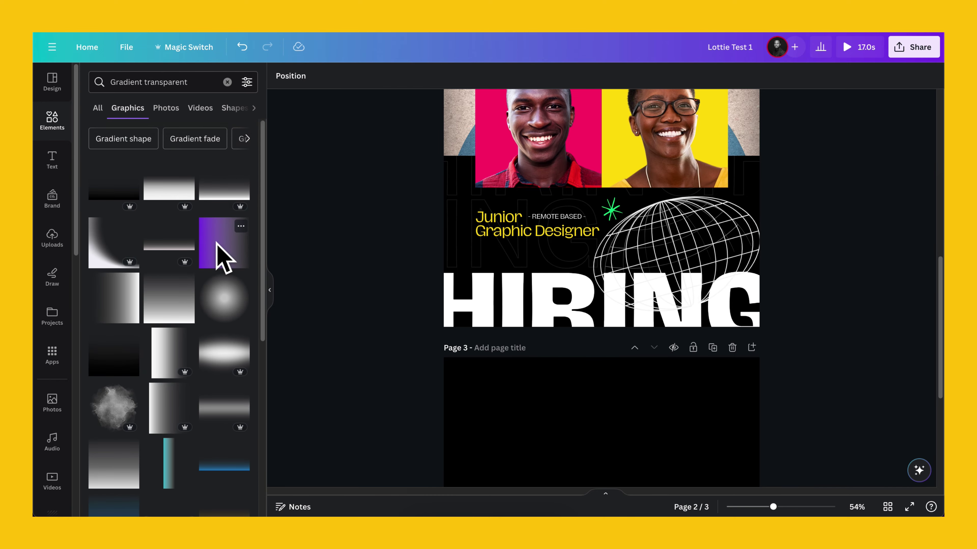
left_click_drag(256, 258, 226, 241)
left_click_drag(252, 274, 344, 296)
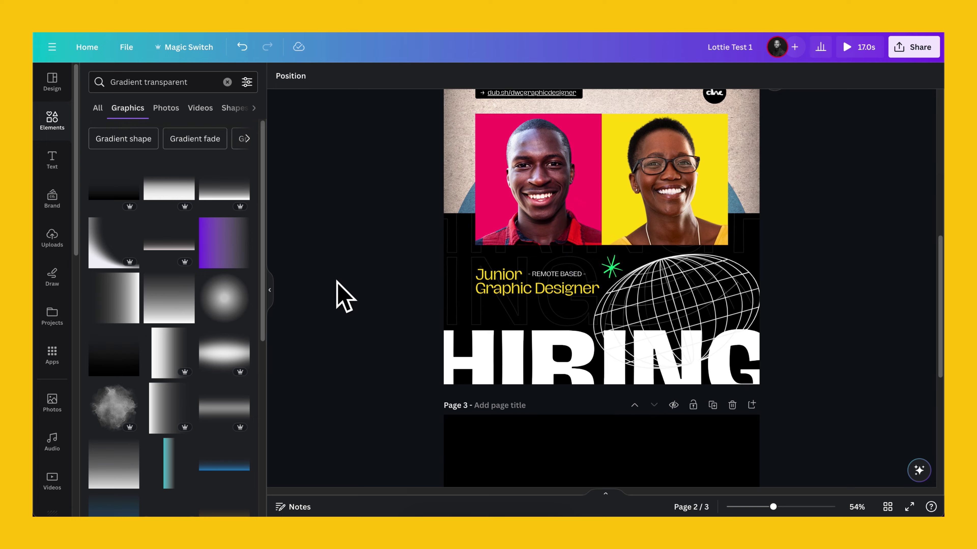
left_click(221, 254)
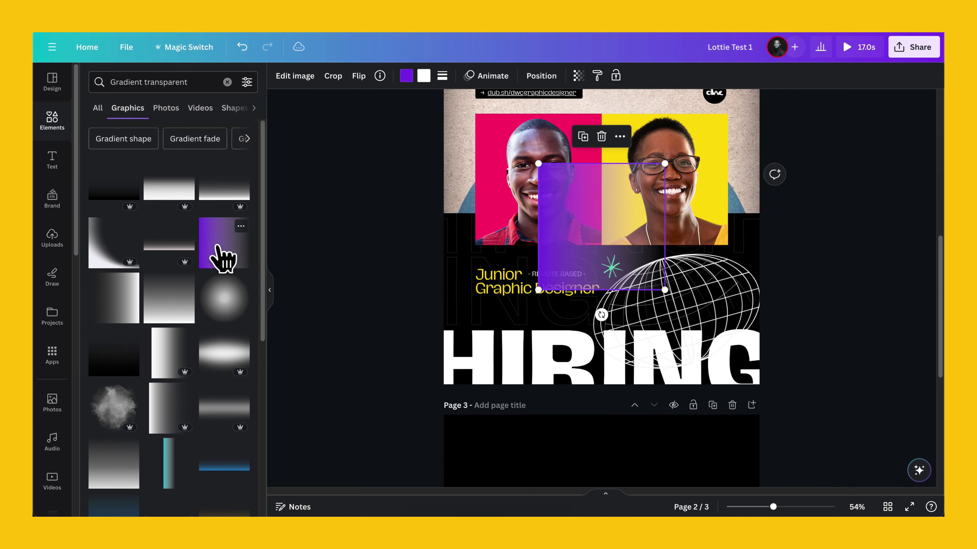
- Rotate the purple gradient so it fades upward along the globe's tilt, and position it over the globe animation
left_click_drag(591, 204, 670, 218)
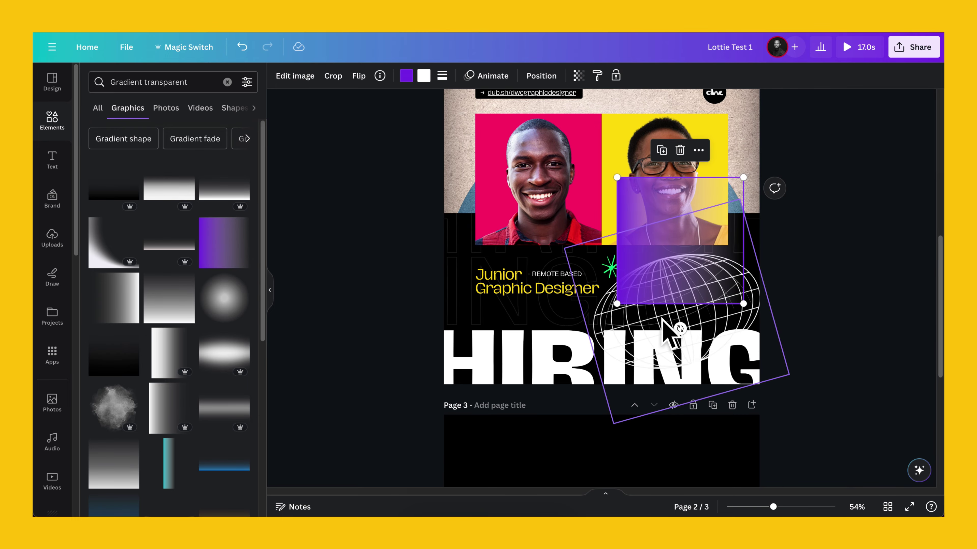
left_click_drag(679, 326, 783, 219)
left_click_drag(686, 223, 685, 228)
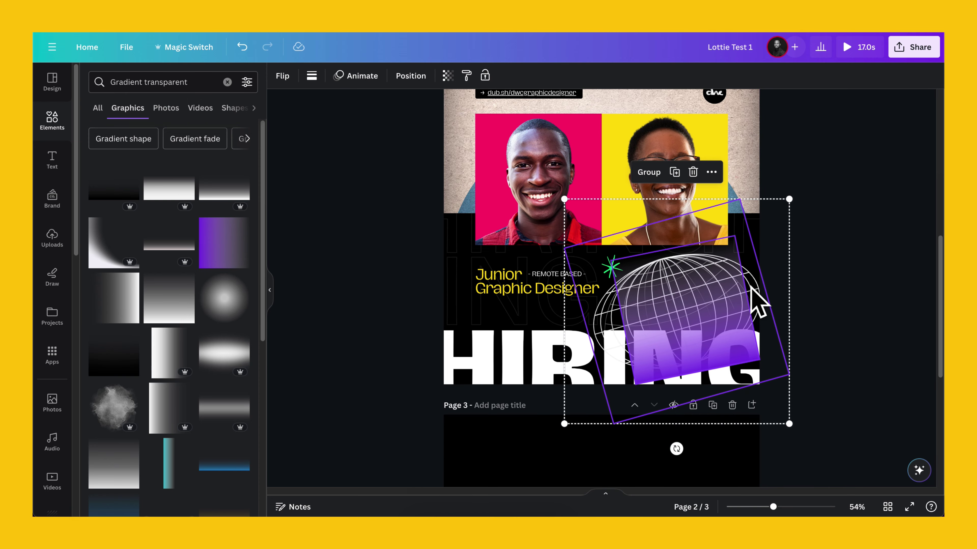
- Move the globe animation and purple gradient together onto the black page 3, near its centre
key("Delete")
scroll(673, 299, "down", 5)
left_click(596, 304)
key("ctrl+v")
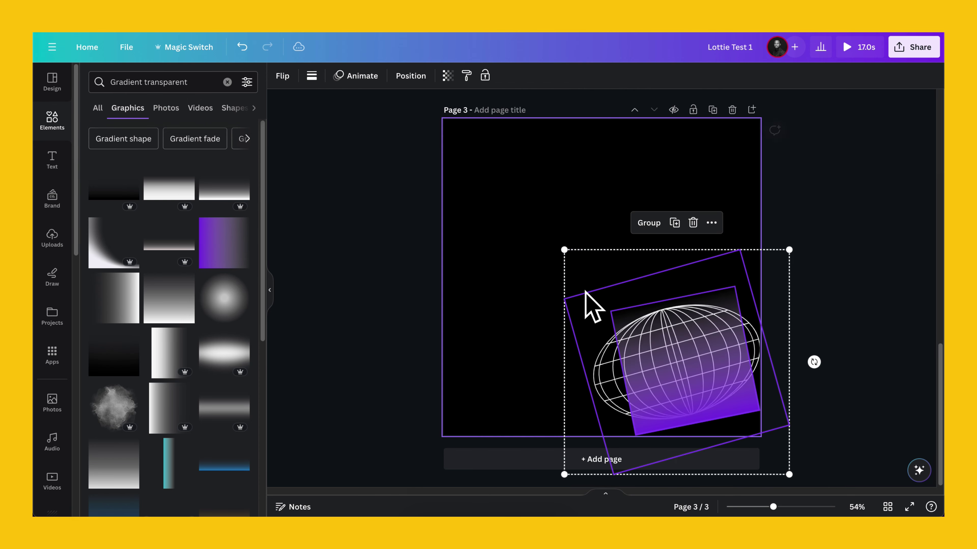
left_click_drag(676, 359, 607, 291)
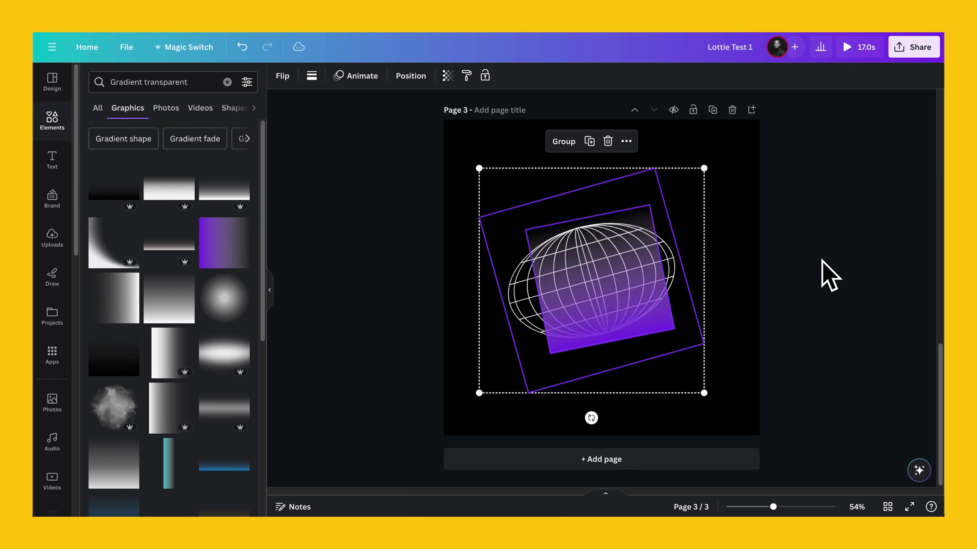
left_click(820, 272)
- Shift the purple gradient lower on the globe and crop off its solid lower strip
left_click(573, 294)
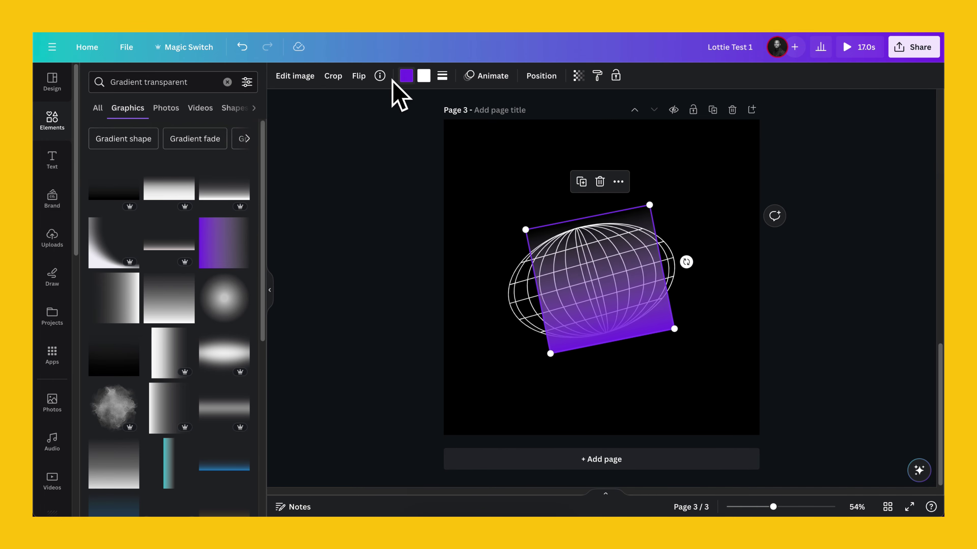
left_click_drag(615, 276, 598, 311)
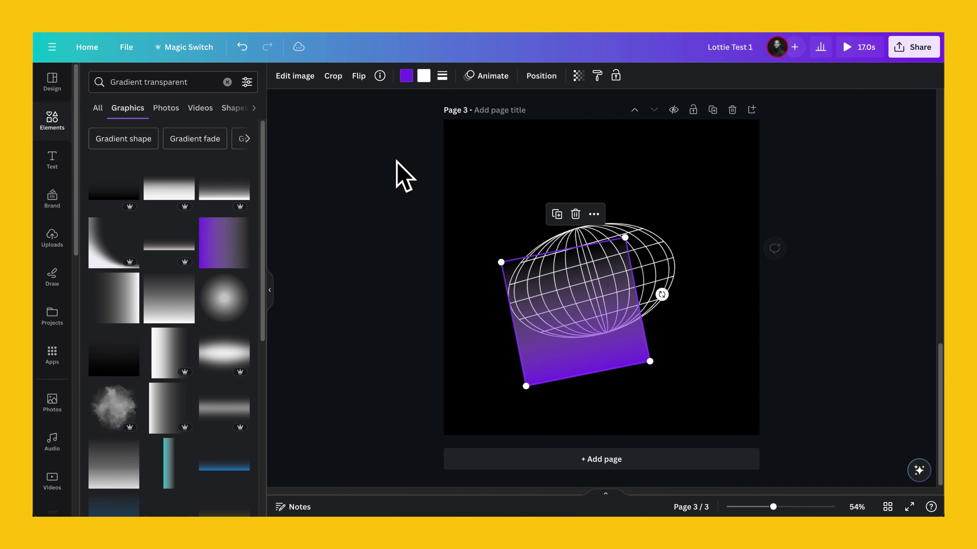
left_click(333, 77)
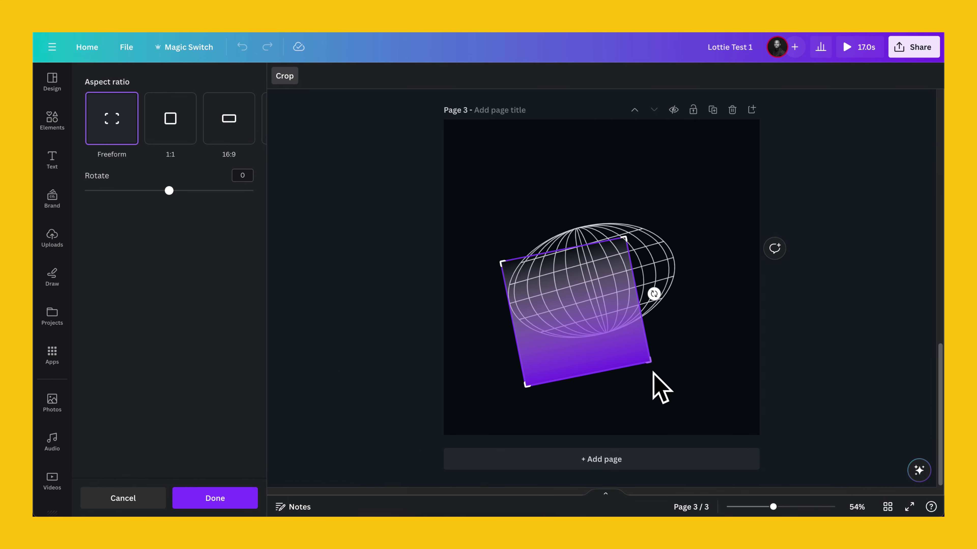
left_click_drag(651, 354, 644, 325)
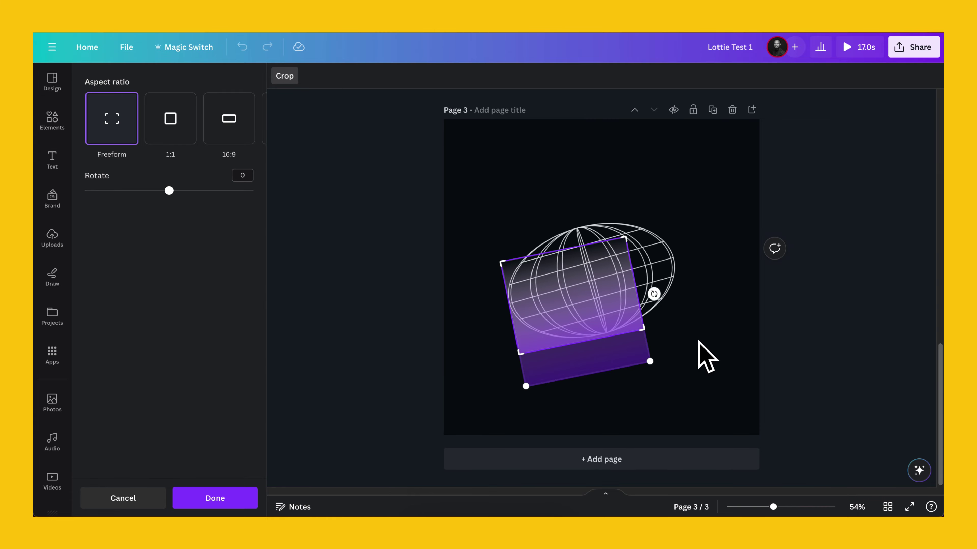
left_click(696, 358)
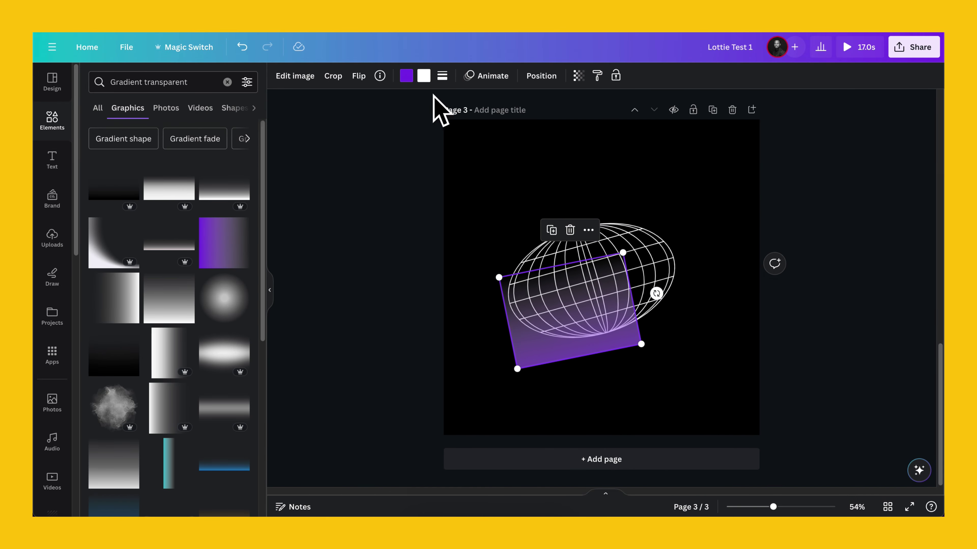
- Recolour both of the gradient's colours to black
left_click(405, 75)
left_click(123, 141)
left_click(424, 75)
left_click(123, 141)
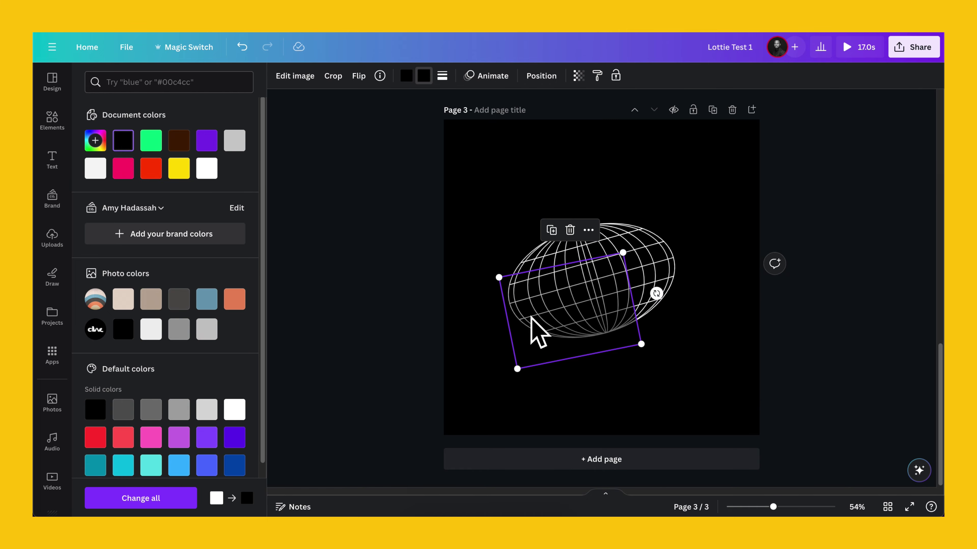
- Enlarge the black gradient to span the globe's full width and position it over the globe's lower half
left_click(549, 315)
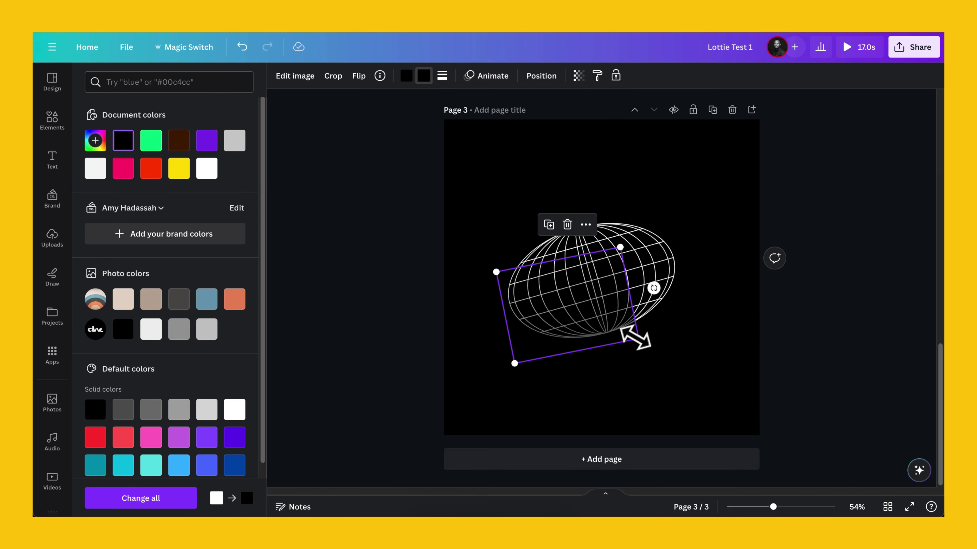
mouse_move(634, 336)
left_mouse_down()
mouse_move(676, 344)
mouse_move(680, 356)
mouse_move(625, 335)
mouse_move(635, 335)
left_mouse_up()
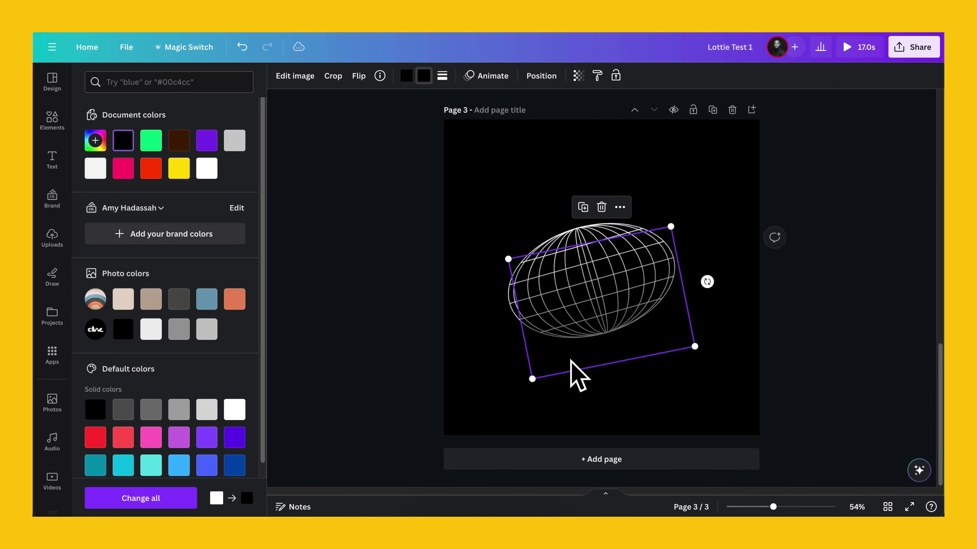
left_click_drag(533, 380, 517, 391)
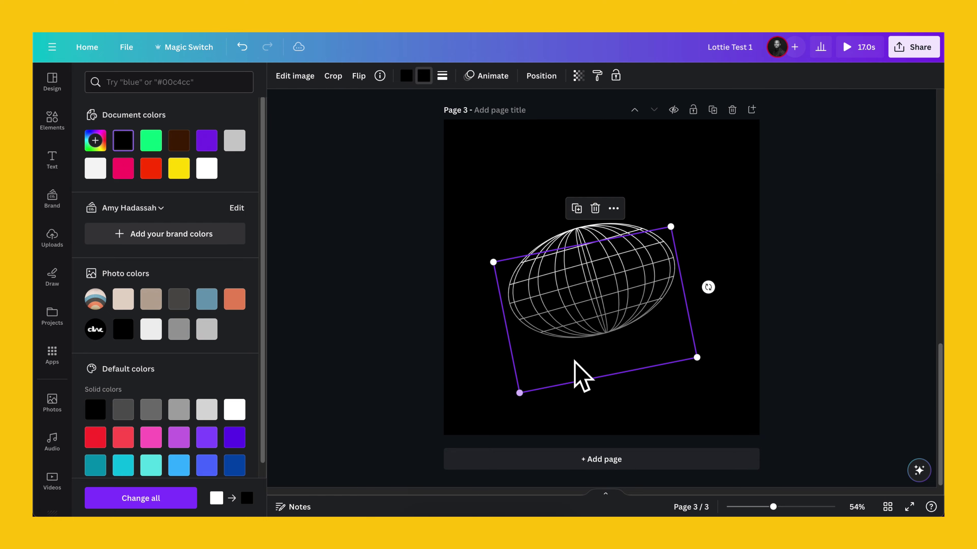
left_click_drag(665, 343, 652, 338)
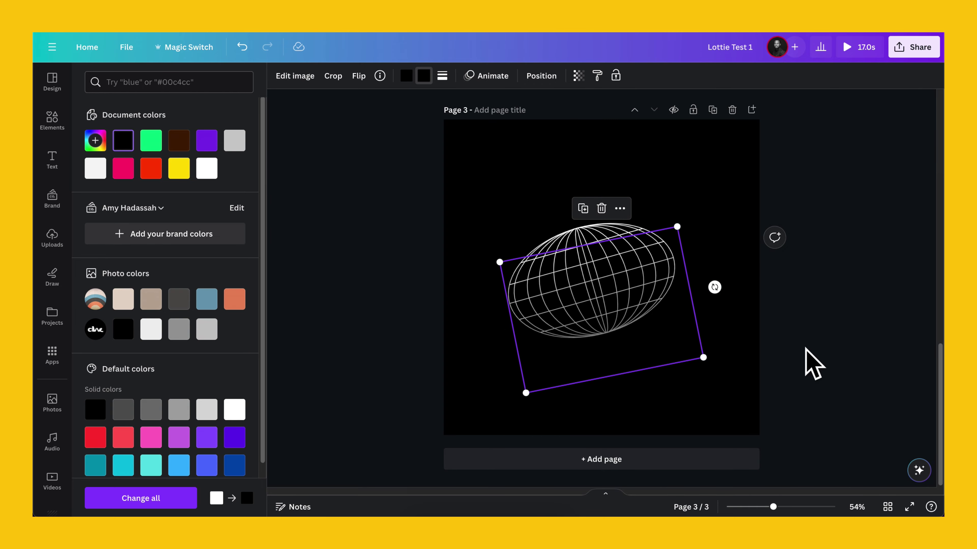
left_click(665, 346)
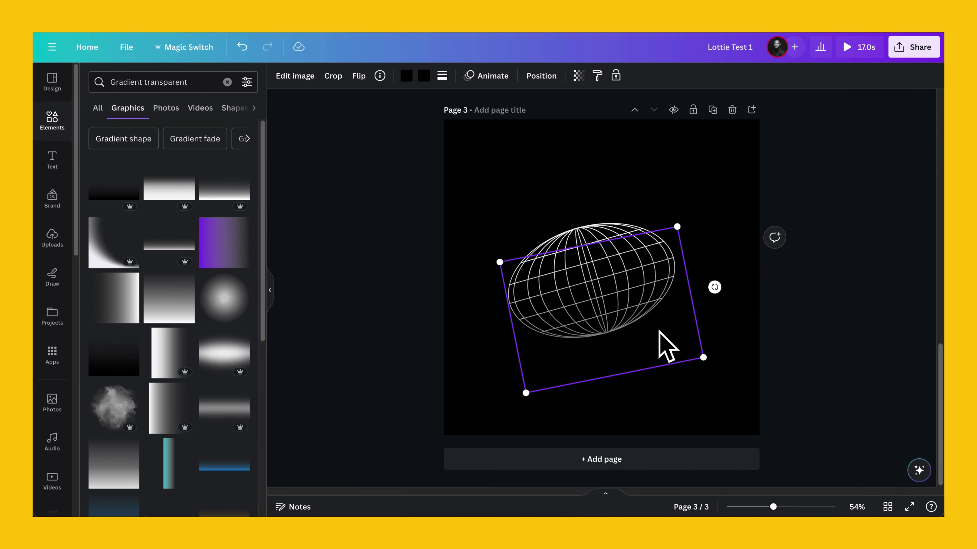
- Duplicate the black gradient, then group the stacked copies and place them so the globe's lower half fades out
left_click_drag(699, 340, 628, 330)
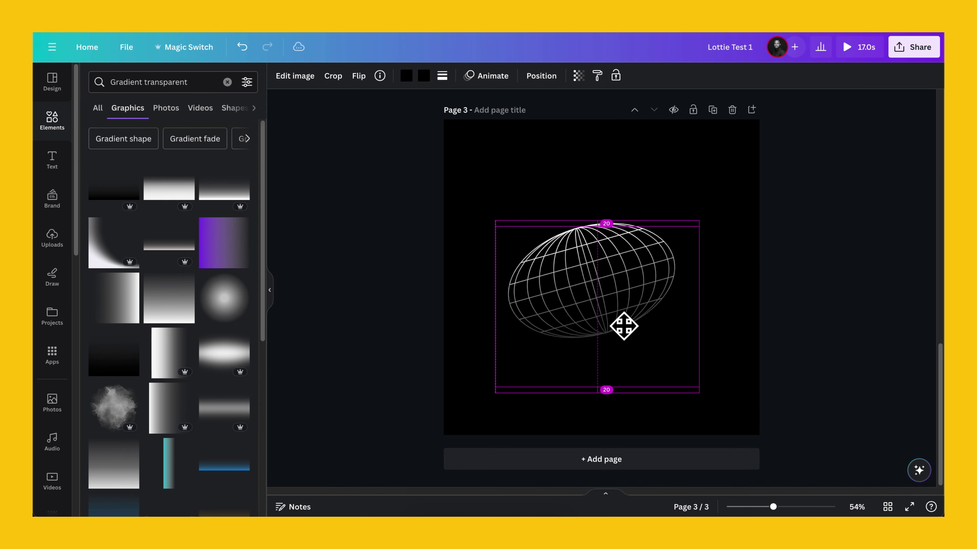
mouse_move(624, 332)
left_mouse_down()
mouse_move(617, 323)
mouse_move(630, 345)
mouse_move(629, 332)
left_mouse_up()
left_click_drag(767, 334, 654, 338)
left_click_drag(769, 352, 653, 363)
left_click_drag(704, 239, 707, 238)
left_click(575, 212)
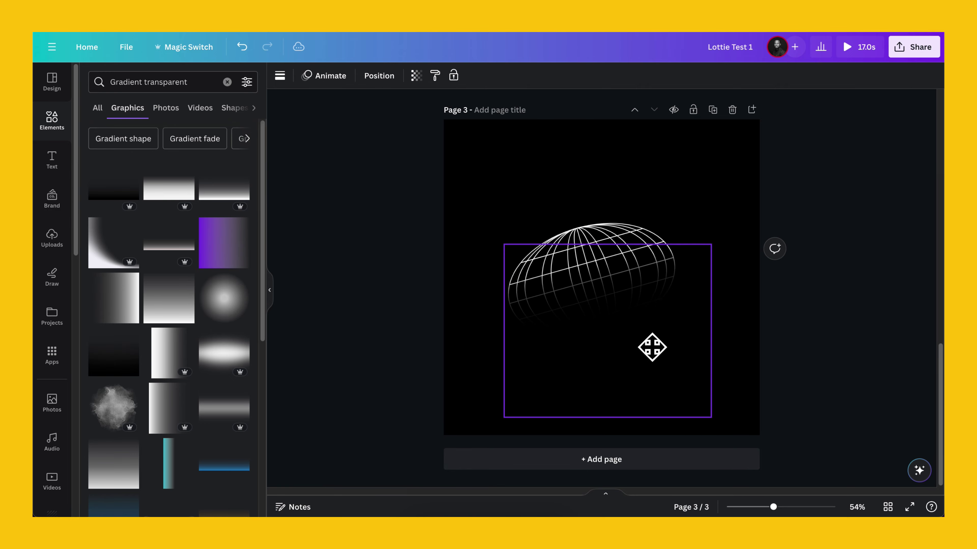
left_click_drag(654, 342, 648, 340)
left_click(861, 257)
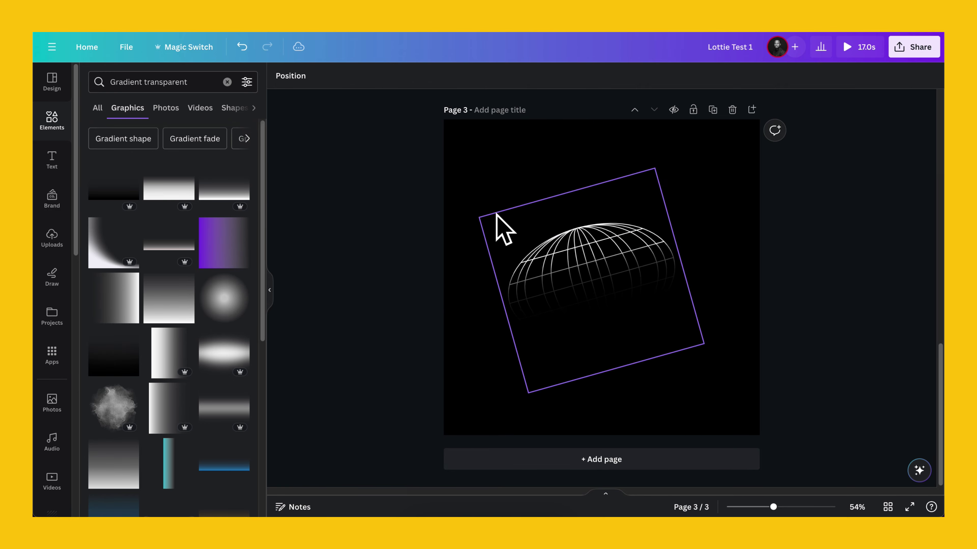
- Cut the globe animation and its black gradients from page 3
left_click(476, 191)
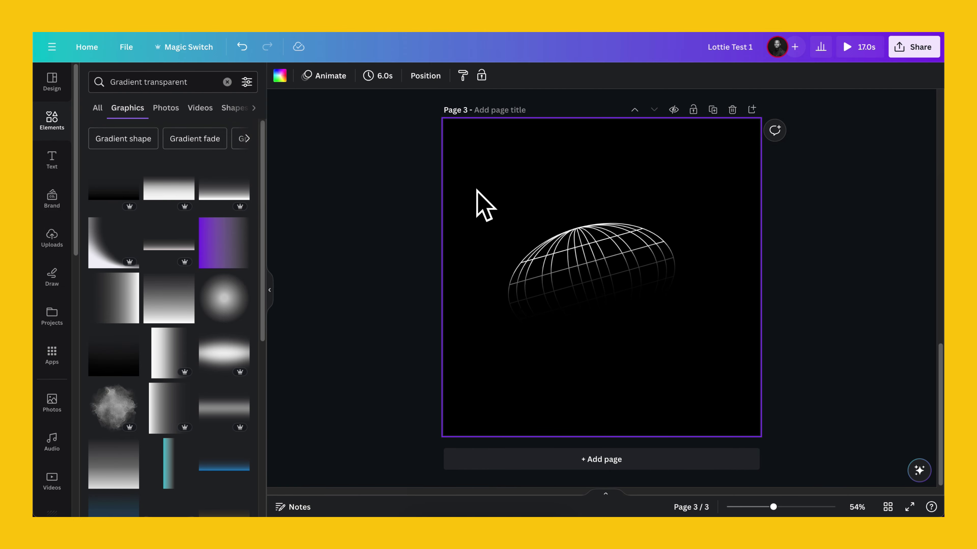
left_click_drag(477, 189, 711, 390)
key("Delete")
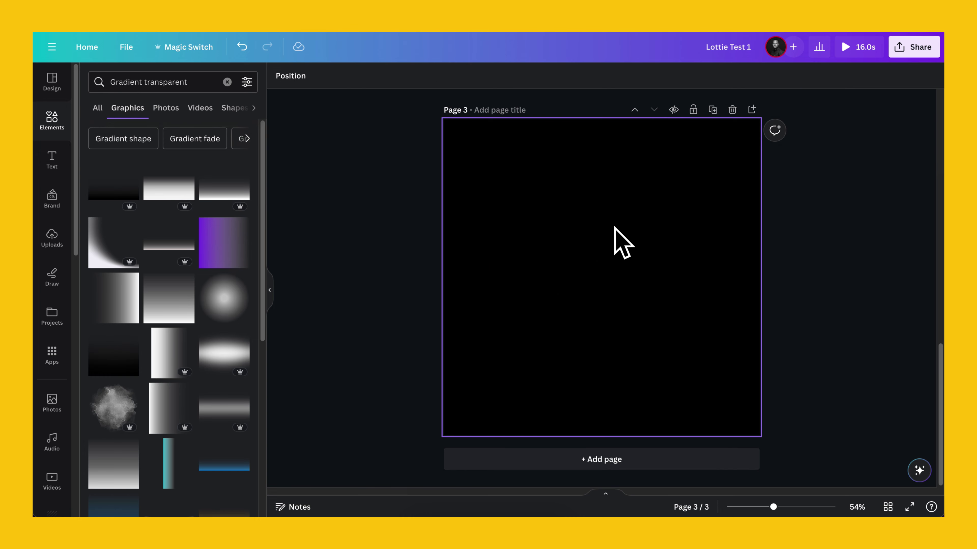
- Replace the static globe on the page 2 hiring post with the cut globe and gradients, scaled down to fit beside the job title
scroll(614, 228, "up", 5)
left_click(686, 311)
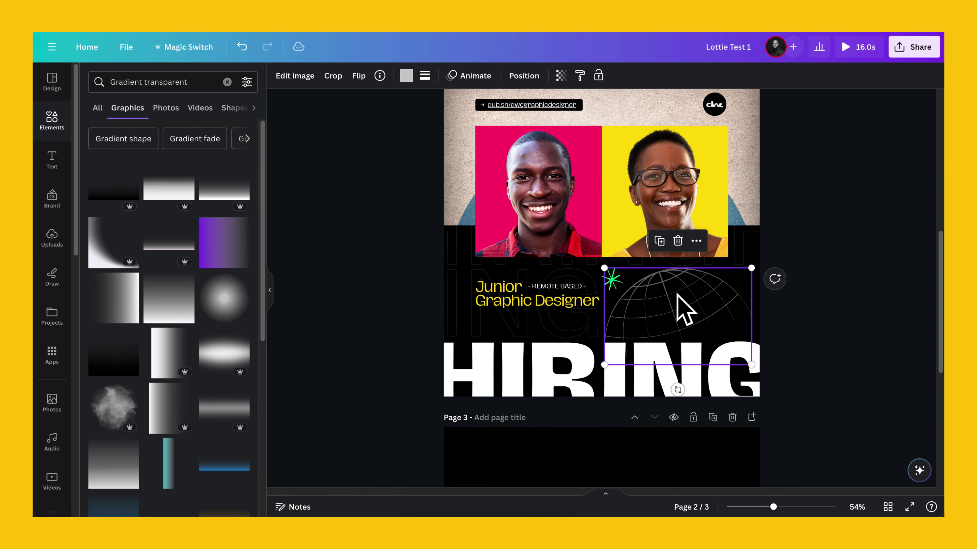
key("ctrl+v")
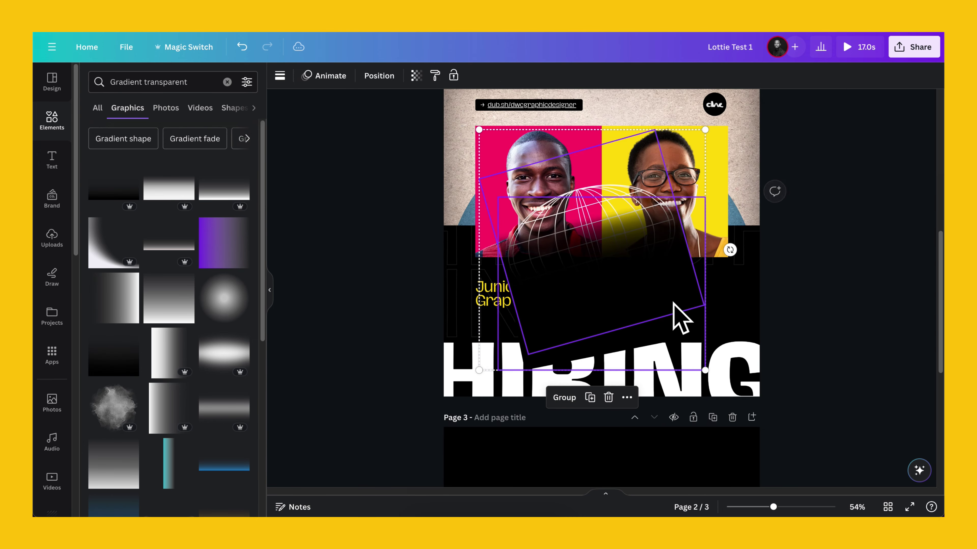
left_click_drag(592, 248, 691, 331)
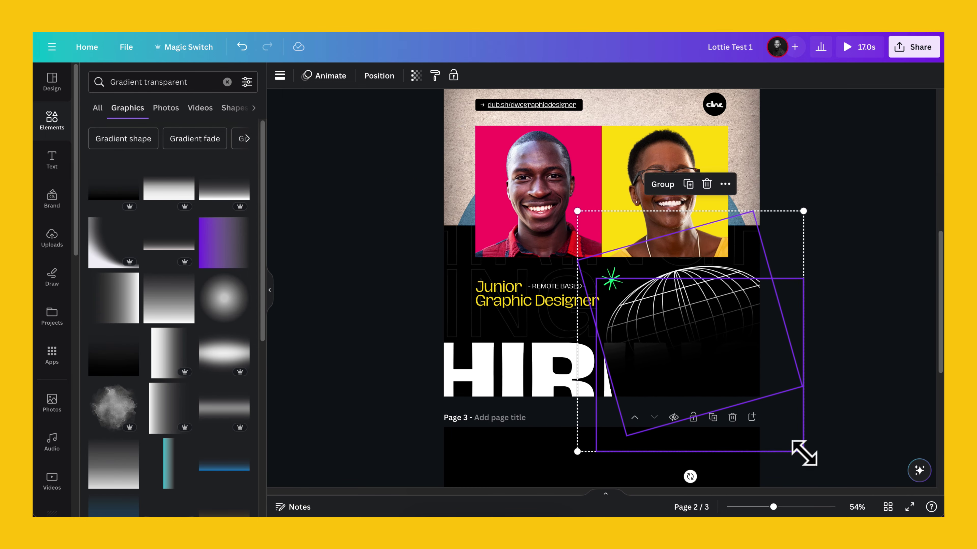
left_click_drag(803, 452, 761, 435)
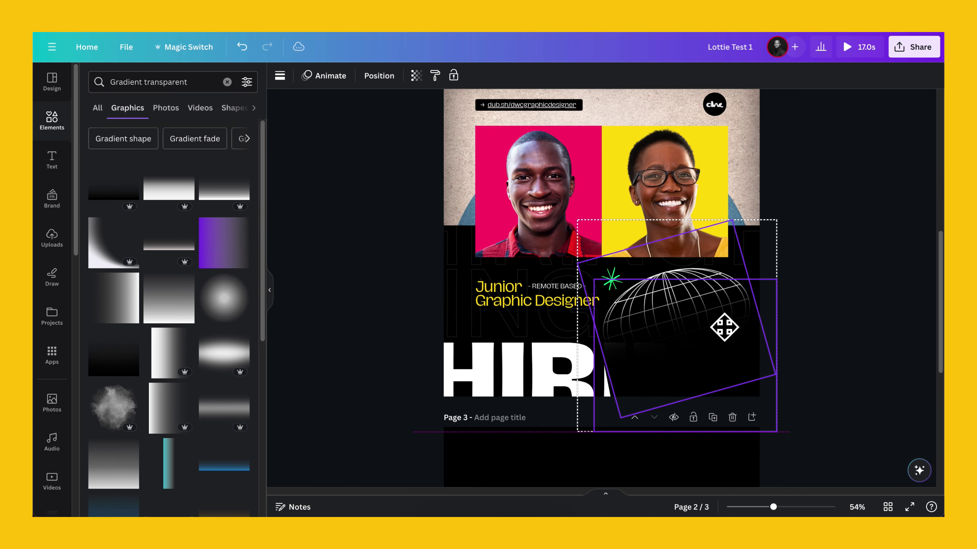
- Make the globe animation on page 2 partly transparent so its white lines look dimmer
left_click(725, 330)
scroll(655, 277, "up", 3)
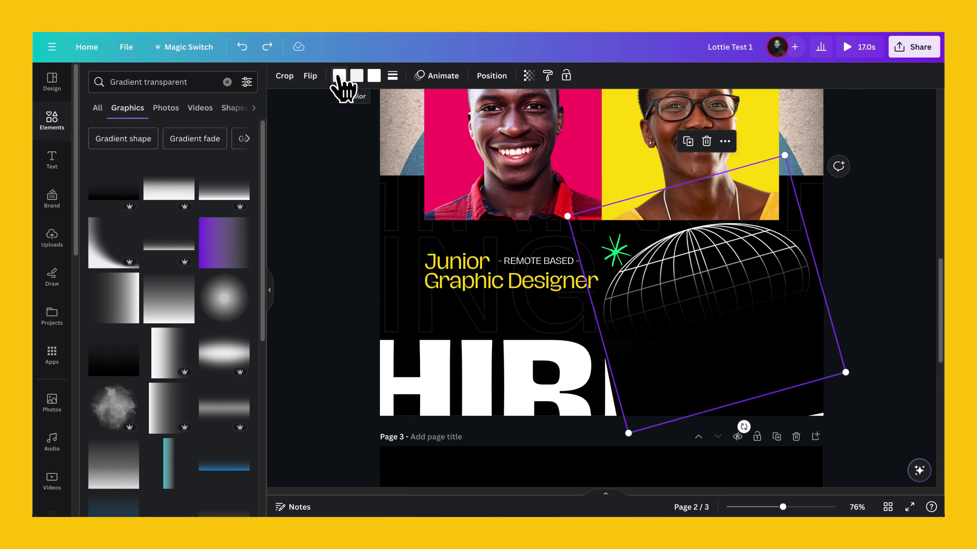
left_click(529, 76)
left_click_drag(529, 121, 484, 120)
left_click(873, 316)
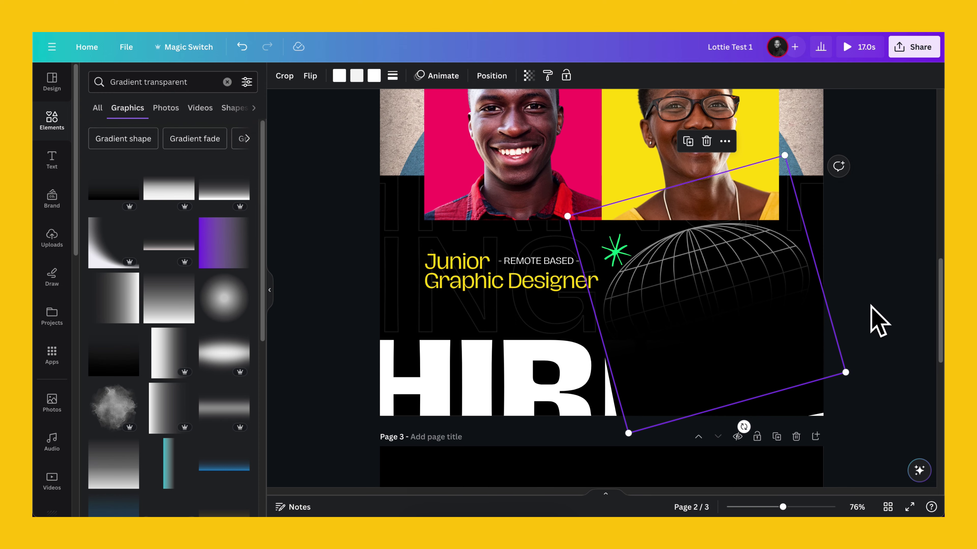
- Group the globe animation with its gradients and place the group behind the HIRING lettering, slightly lower on the page
left_click(873, 321)
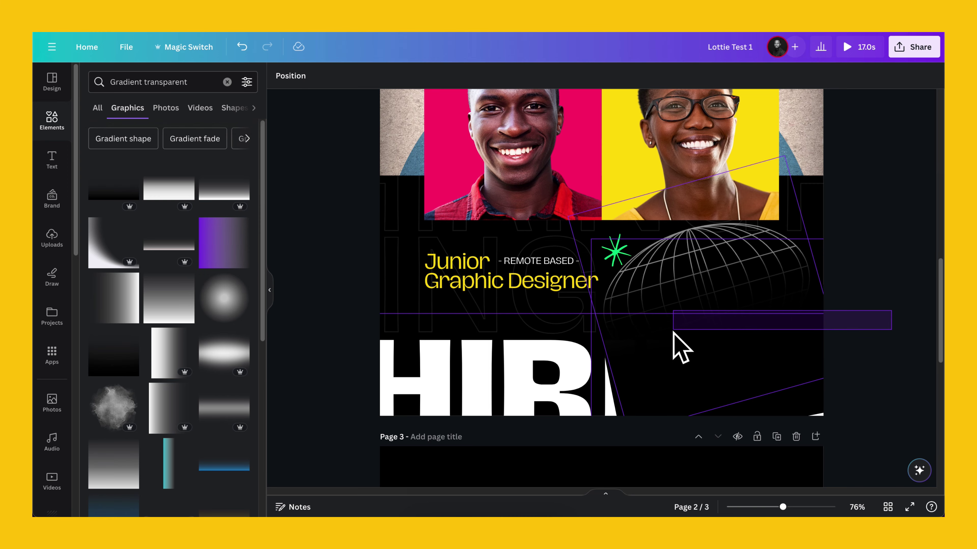
left_click(696, 308)
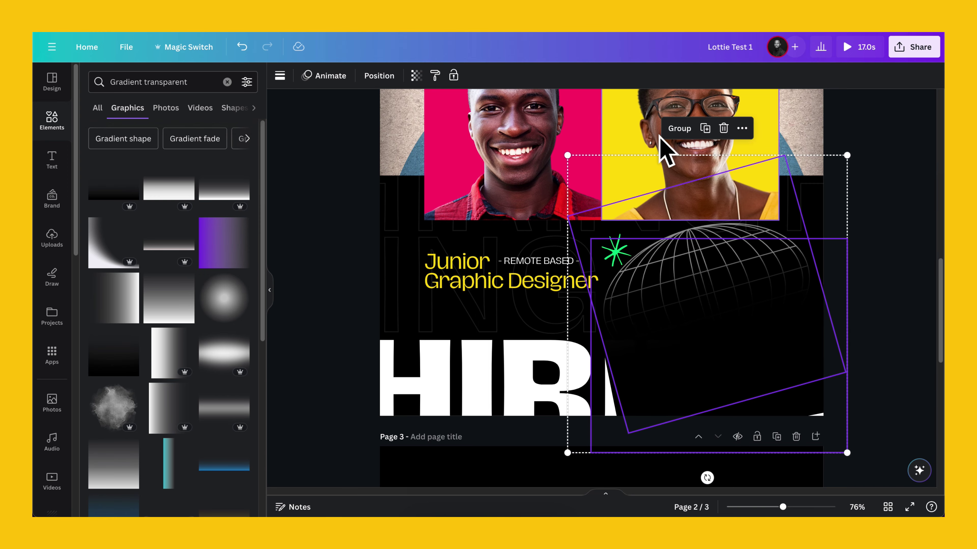
left_click(679, 128)
scroll(719, 331, "down", 3)
mouse_move(726, 345)
left_mouse_down()
mouse_move(731, 351)
mouse_move(725, 337)
left_mouse_up()
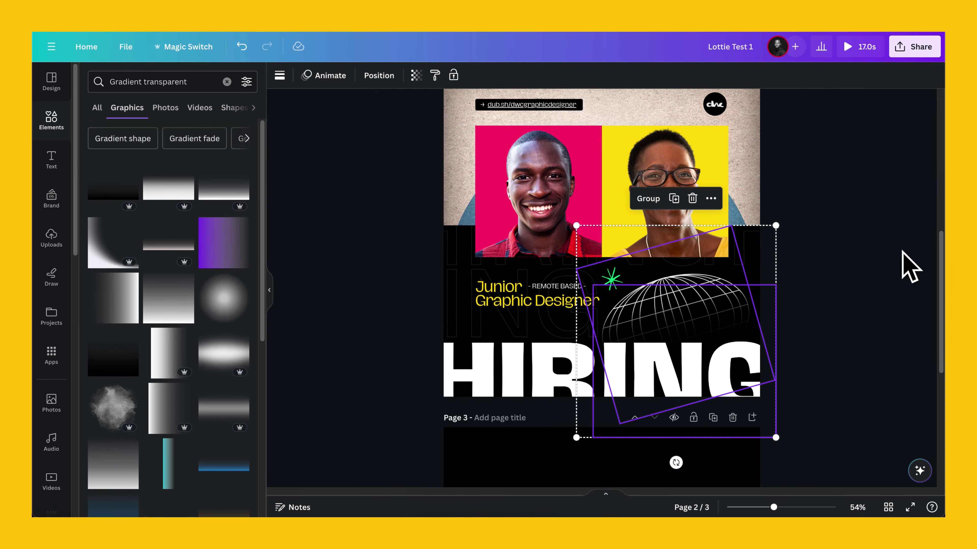
left_click_drag(366, 179, 781, 300)
scroll(764, 265, "up", 3)
left_click(781, 301)
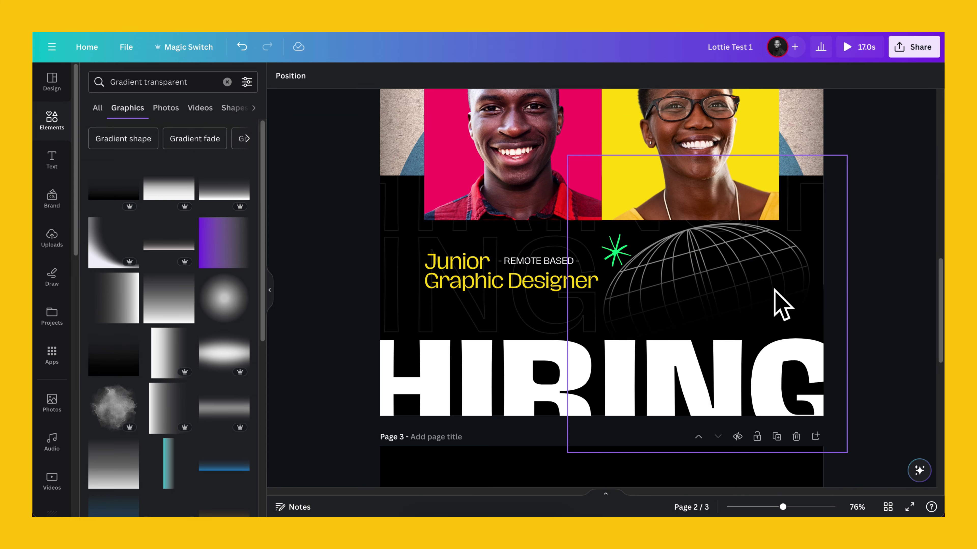
left_click(836, 327)
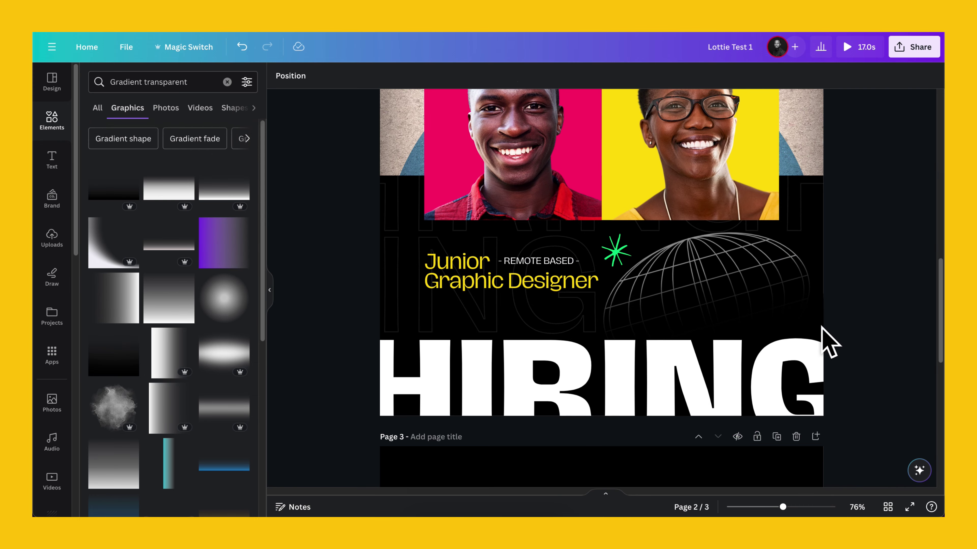
- Delete the empty black page 3
scroll(731, 381, "down", 5)
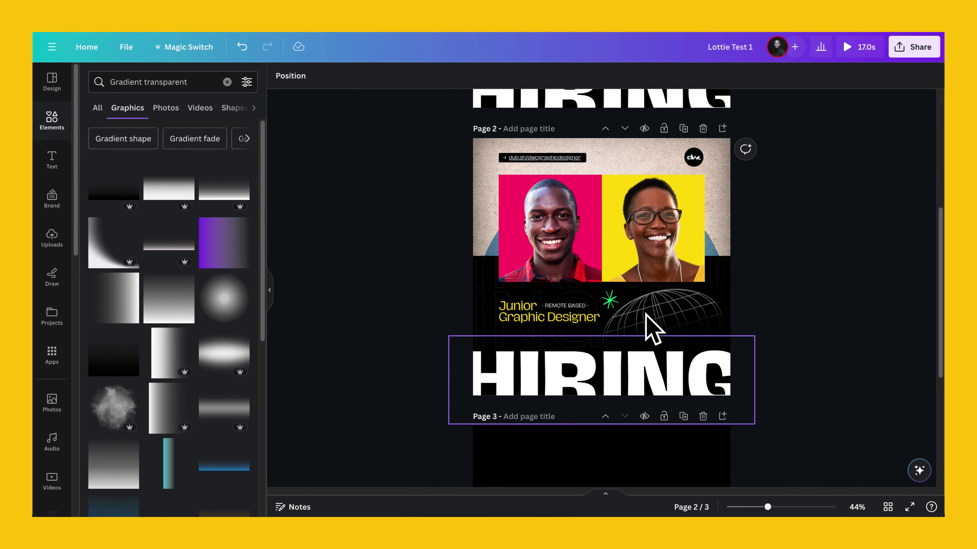
scroll(669, 308, "down", 3)
left_click(703, 290)
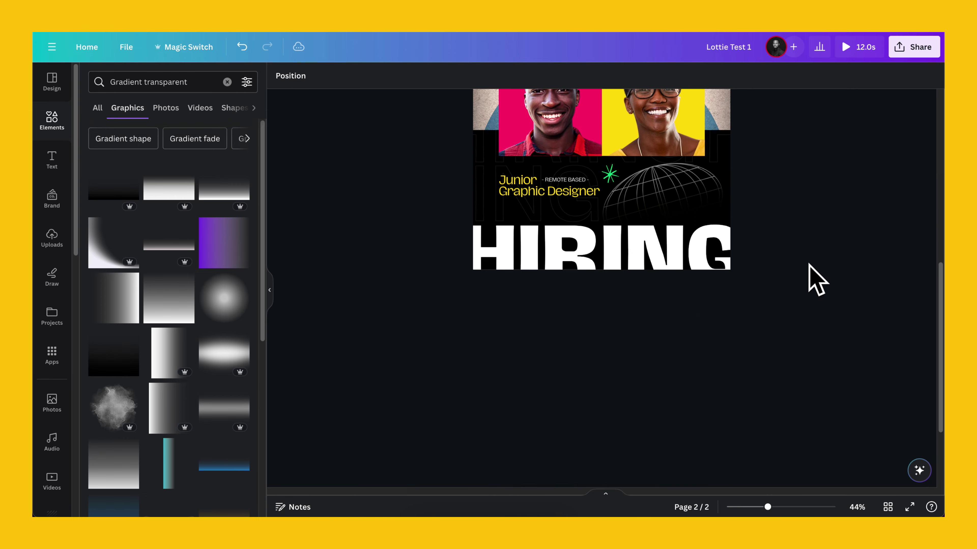
- Delete the leftover globe animation lying over the photos on page 1
scroll(784, 304, "up", 5)
scroll(766, 311, "down", 5)
scroll(761, 312, "up", 5)
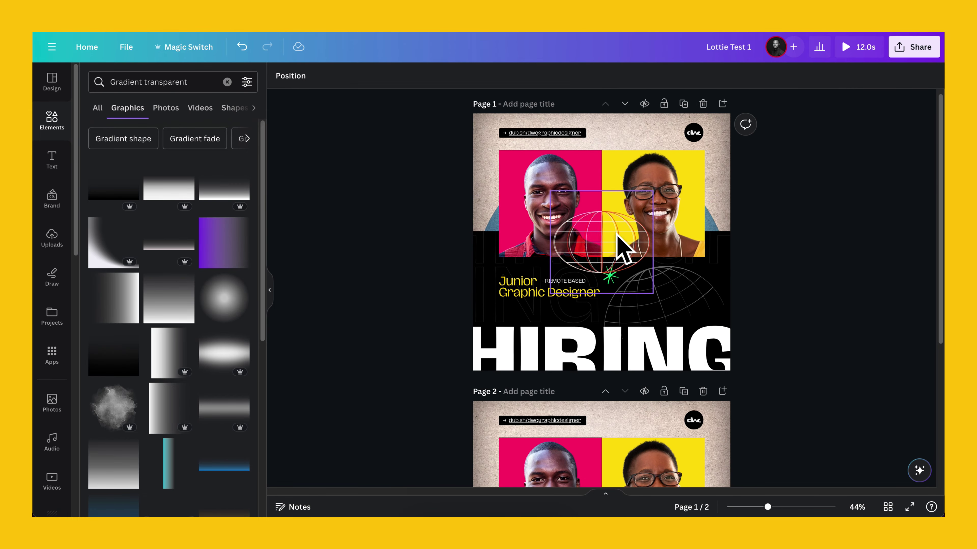
left_click(619, 247)
key("Escape")
scroll(707, 294, "down", 5)
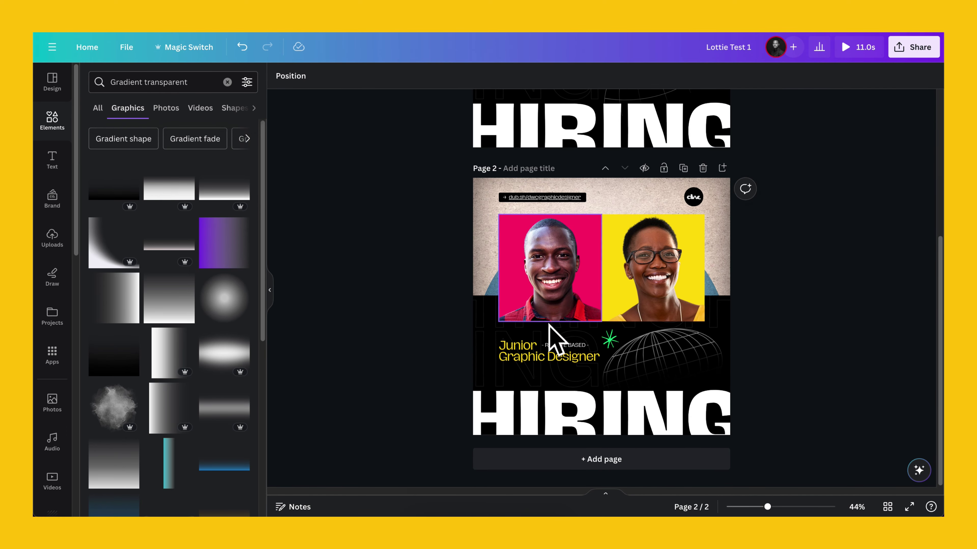
- Delete page 1 with the static globe and play the remaining hiring post in a full-screen preview
scroll(689, 300, "up", 5)
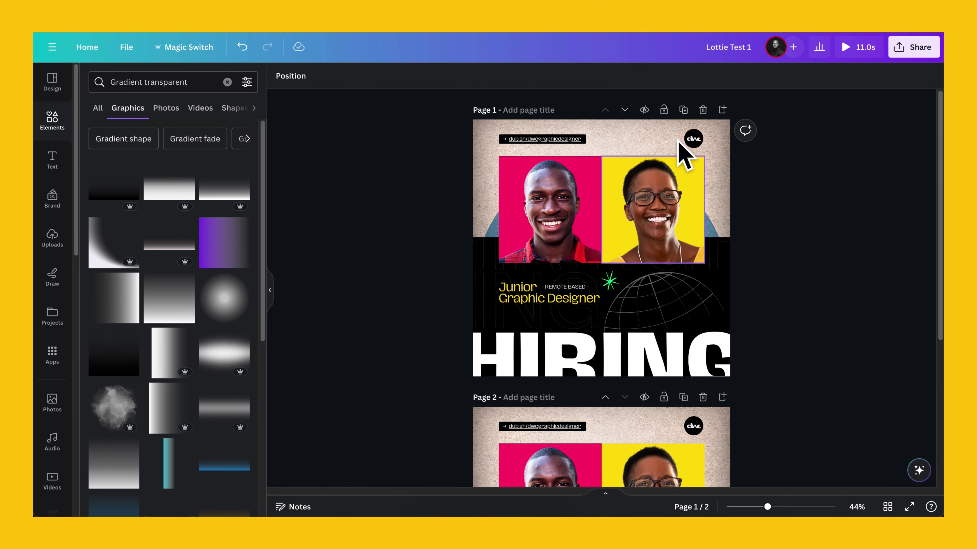
left_click(703, 108)
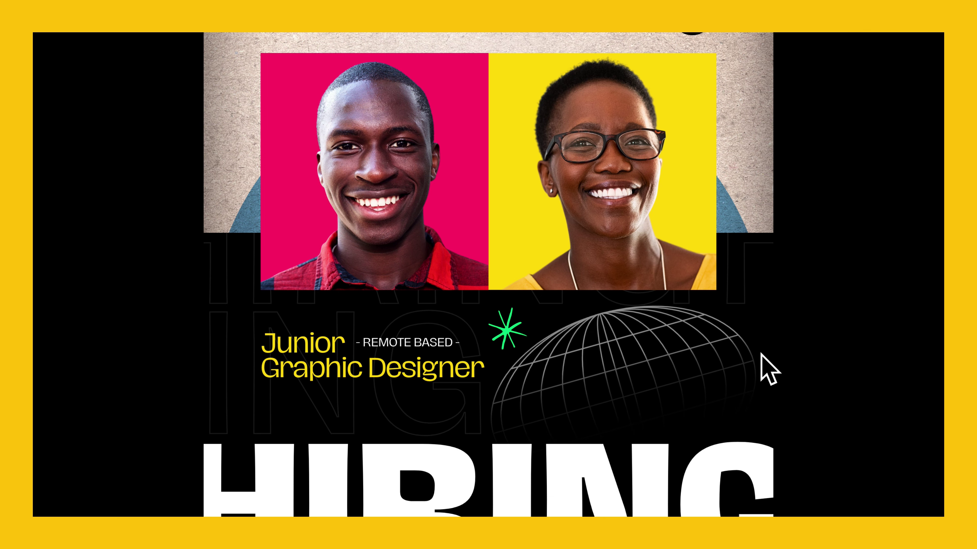
mouse_move(488, 262)
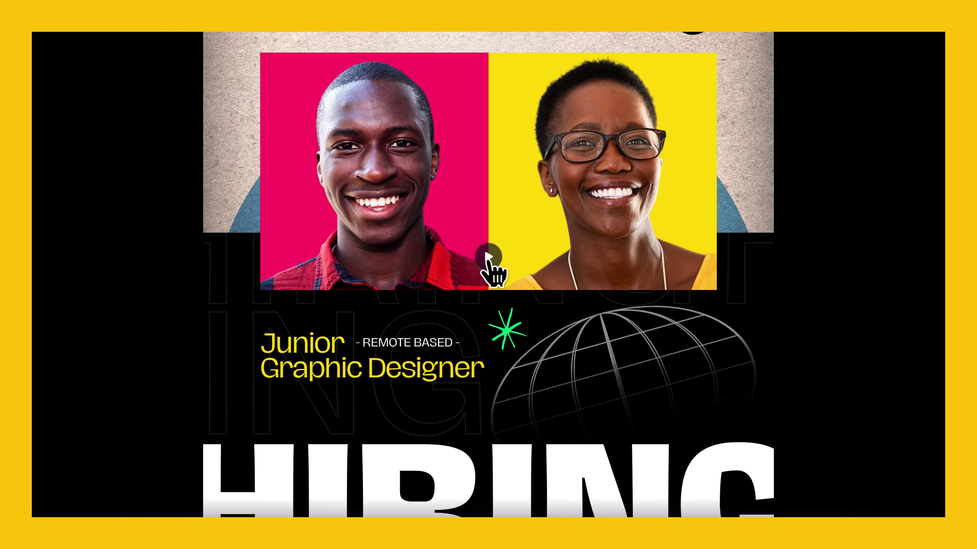
left_click(488, 257)
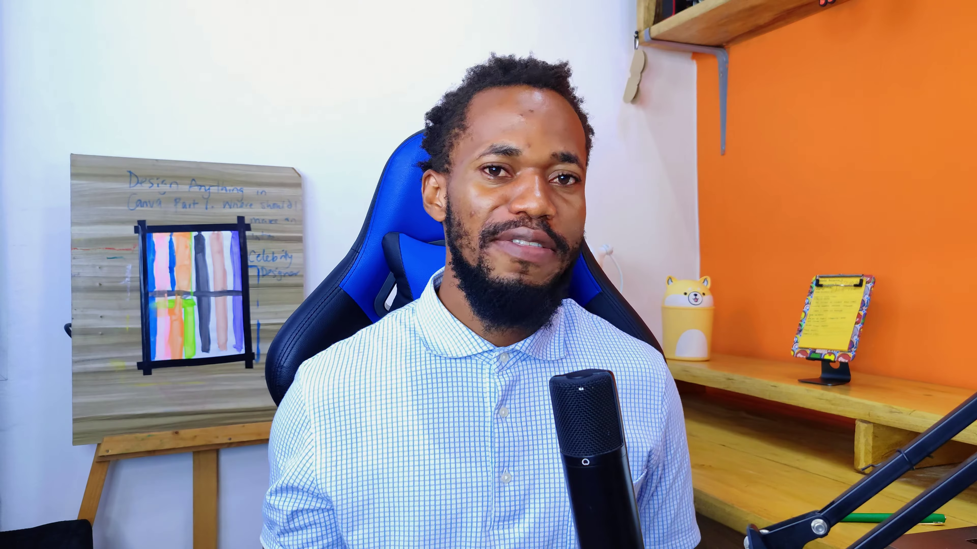